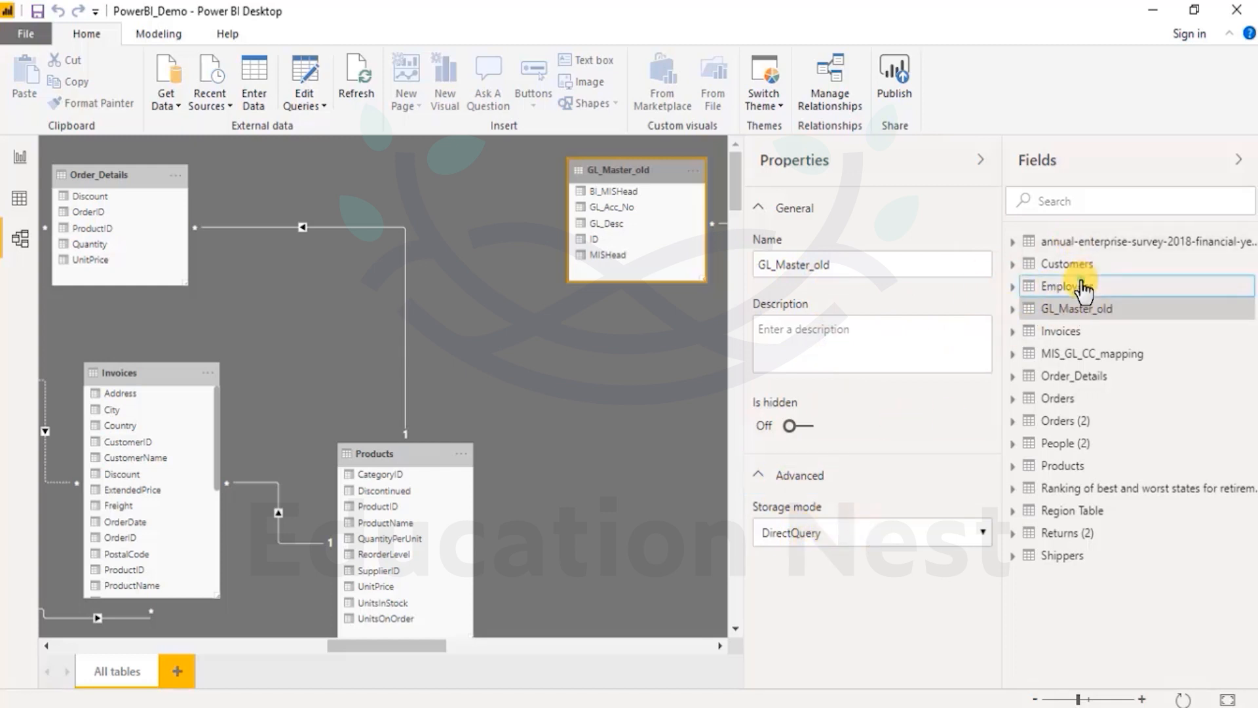
- Check the storage modes of the Employees and MIS_GL_CC_mapping tables, and delete MIS_GL_CC_mapping from the model
{"action": "left_click", "coordinate": [1082, 287]}
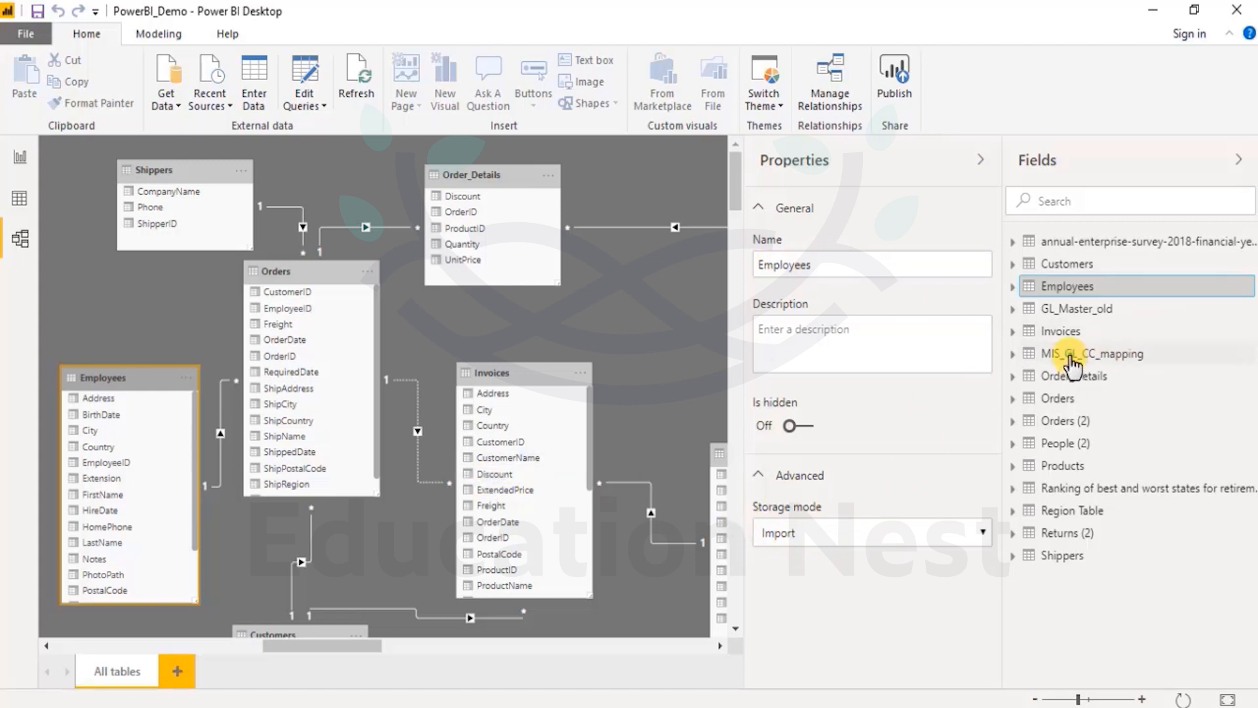
{"action": "left_click", "coordinate": [1122, 357]}
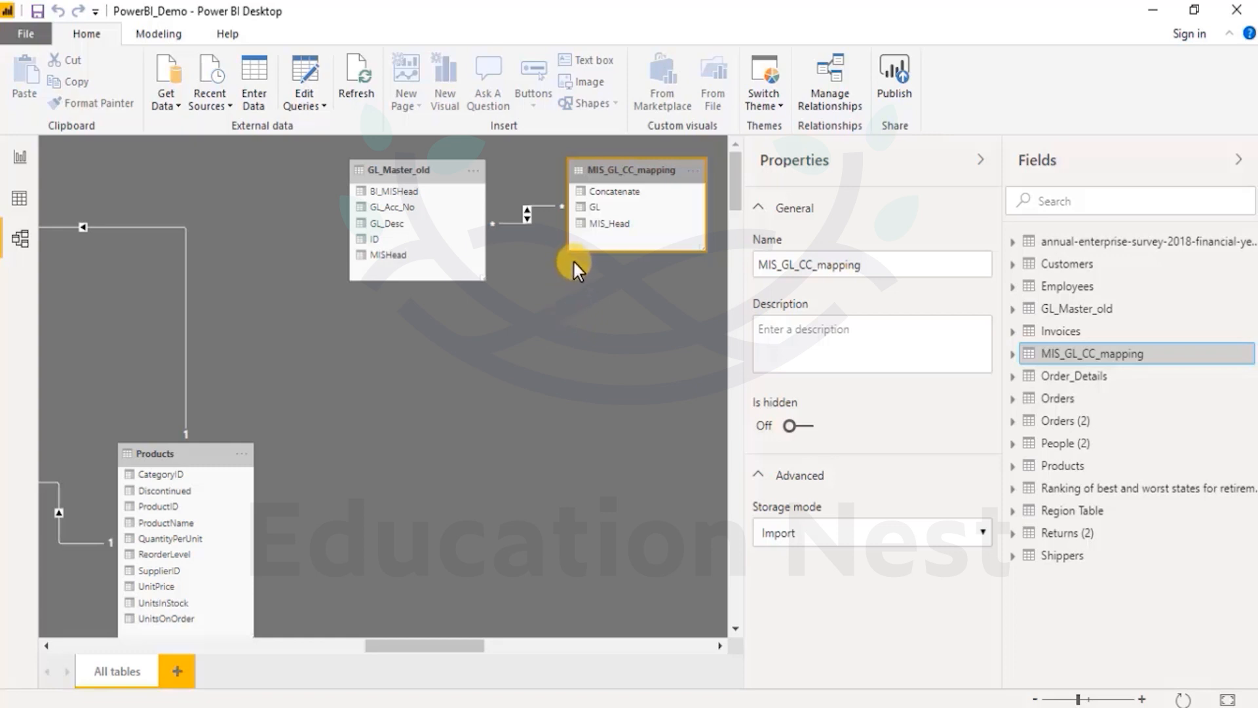
{"action": "right_click", "coordinate": [1089, 361]}
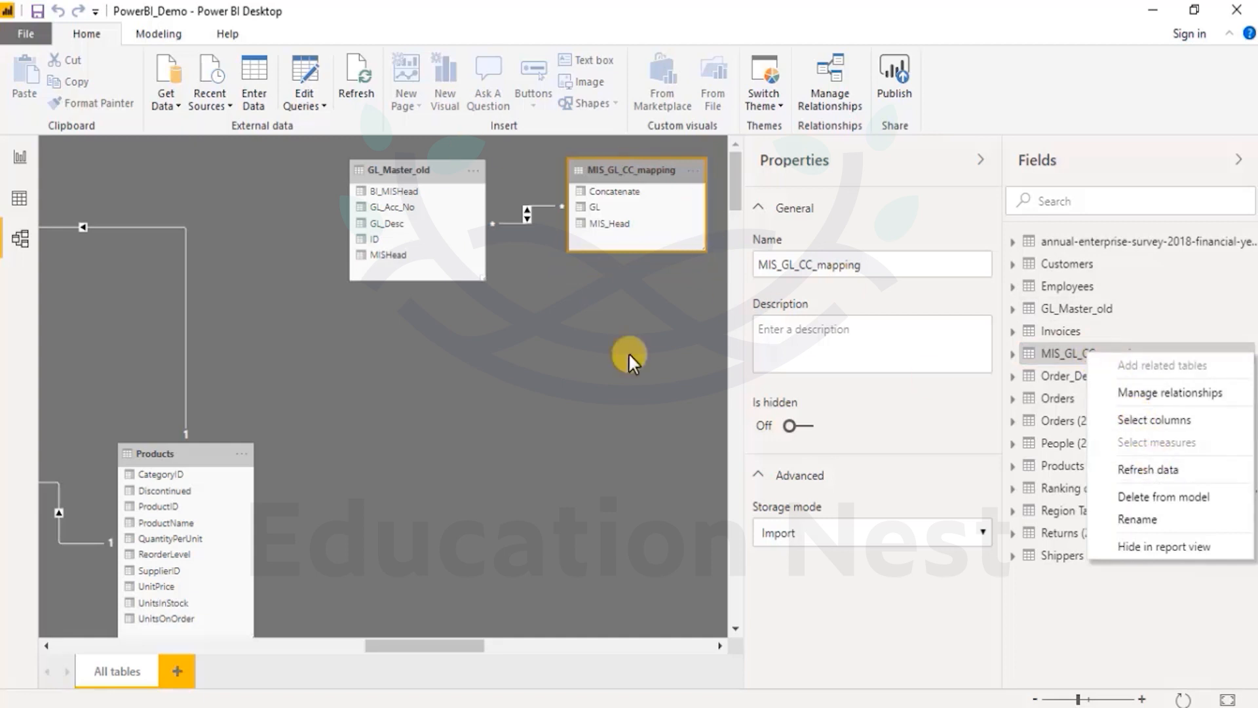
{"action": "right_click", "coordinate": [1060, 356]}
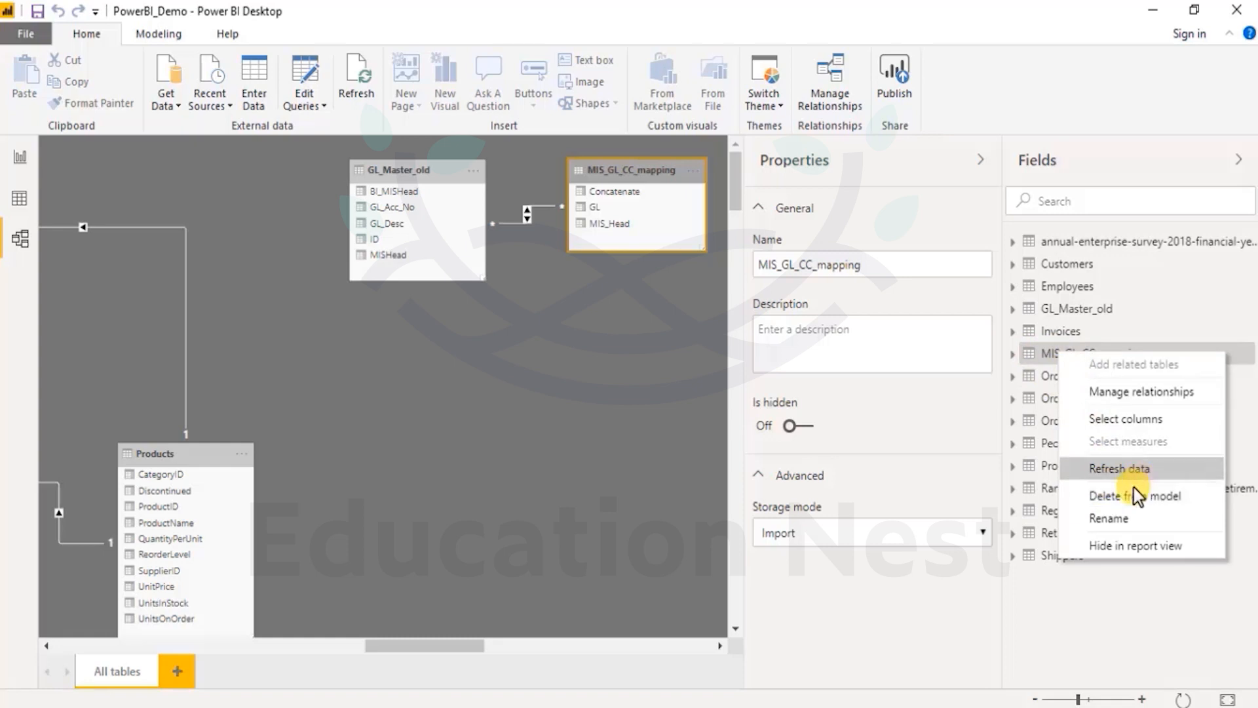
{"action": "left_click", "coordinate": [1091, 495]}
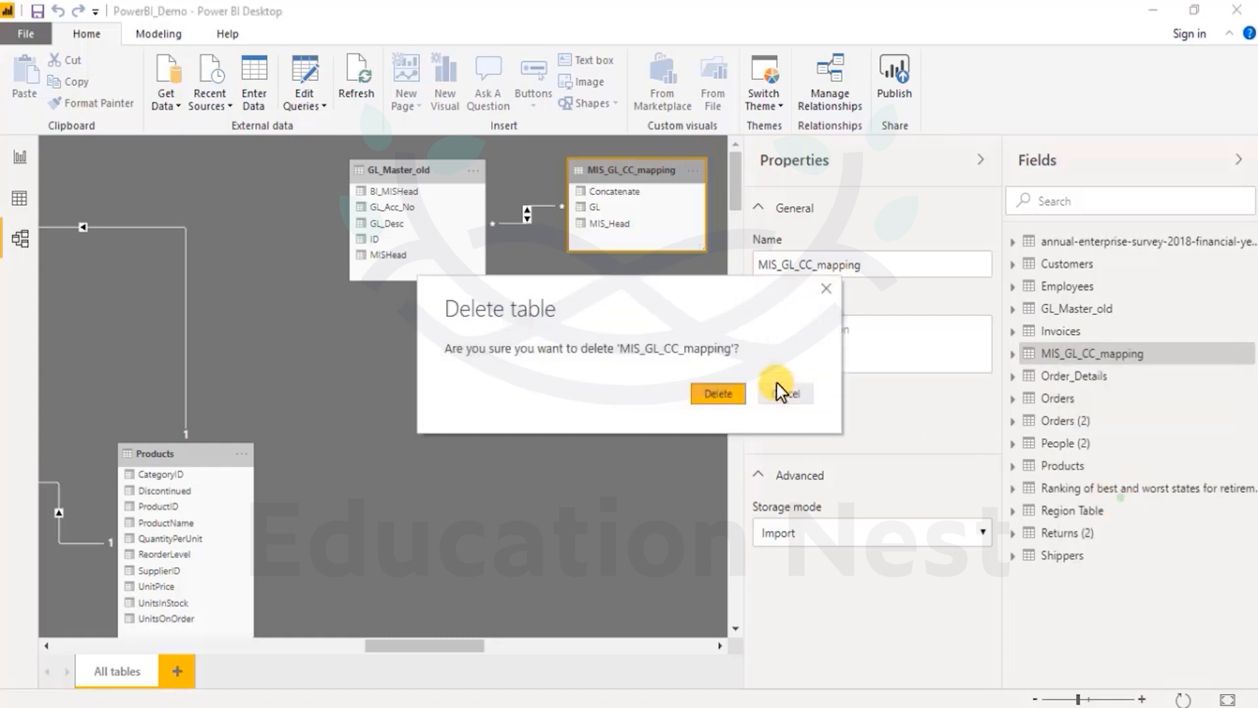
{"action": "left_click", "coordinate": [709, 396]}
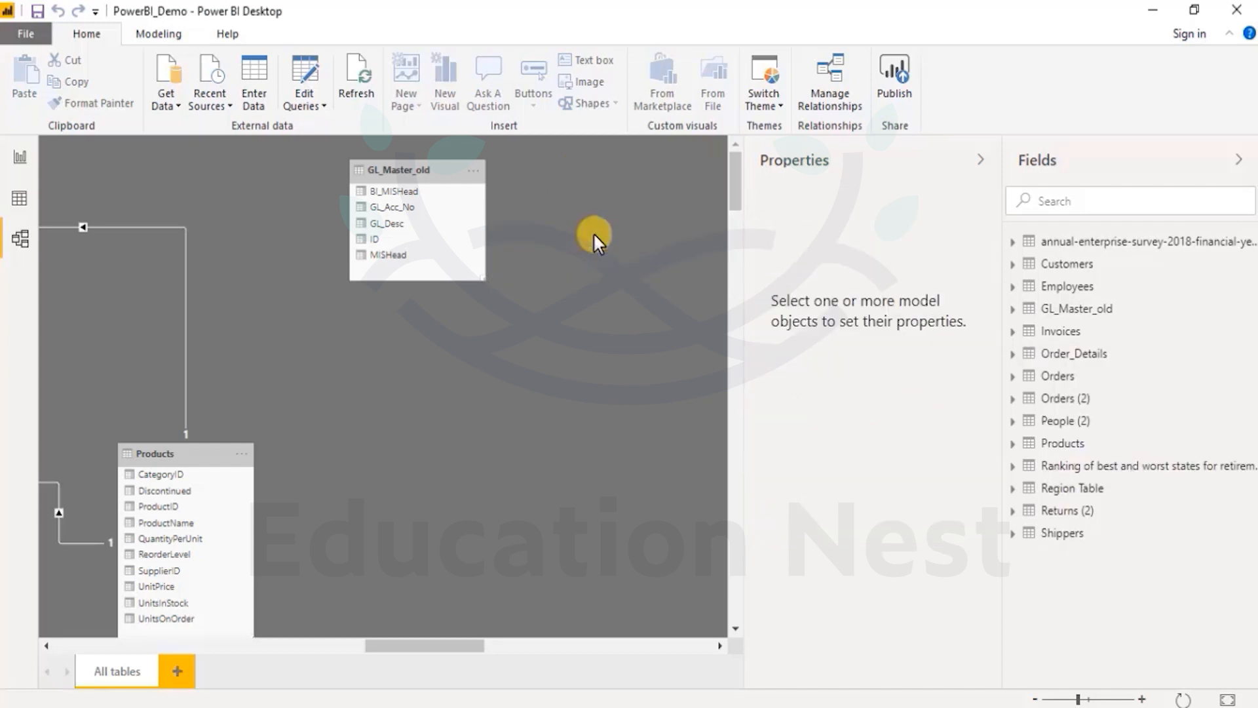
- Delete the GL_Master_old table from the model
{"action": "right_click", "coordinate": [1056, 311]}
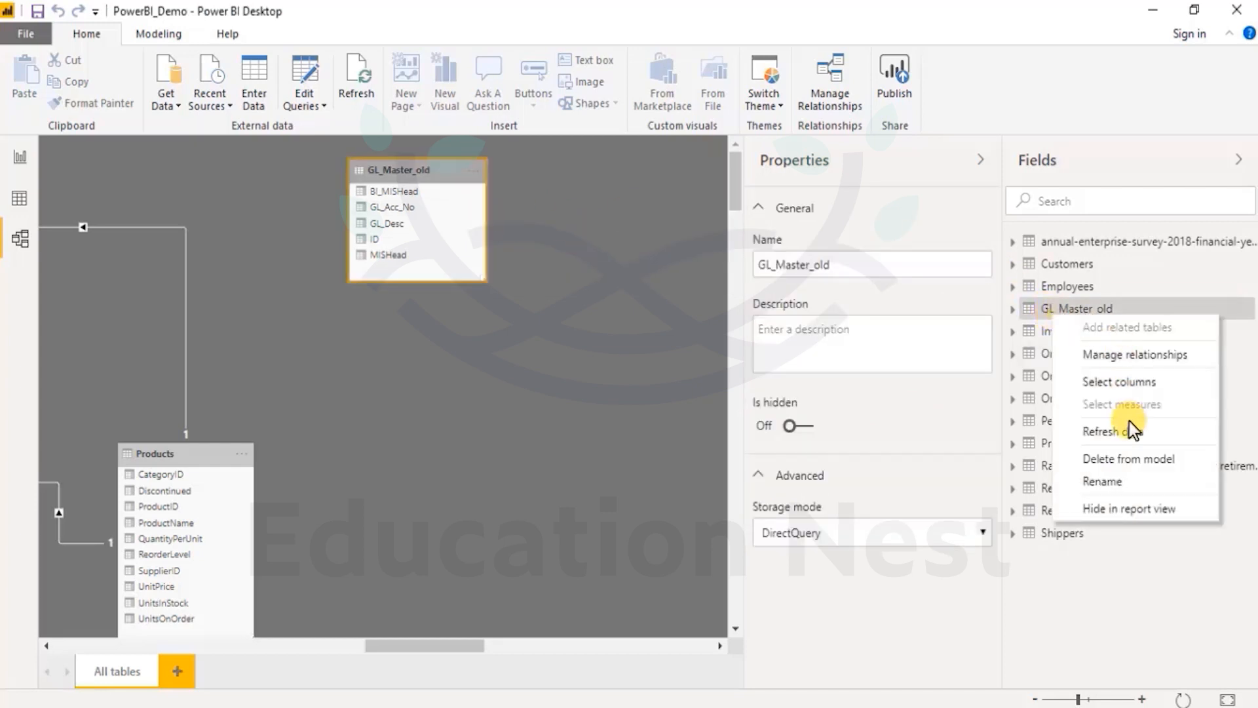
{"action": "left_click", "coordinate": [1126, 458]}
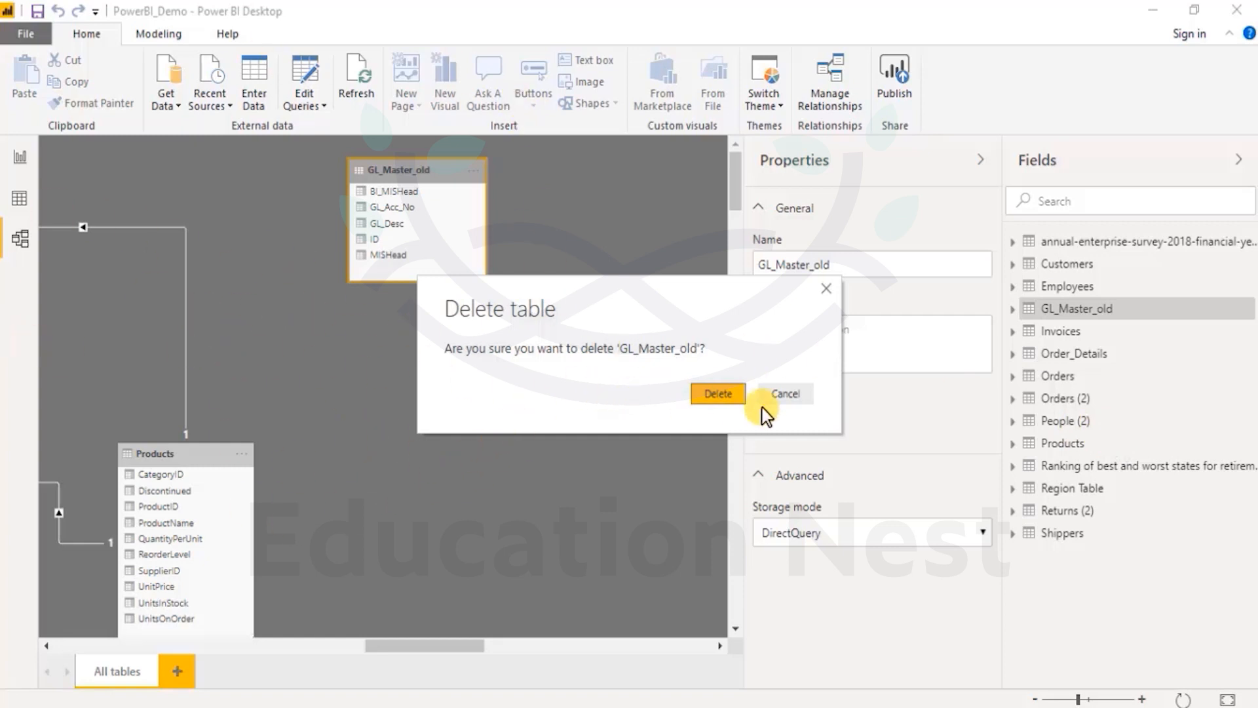
{"action": "left_click", "coordinate": [706, 394]}
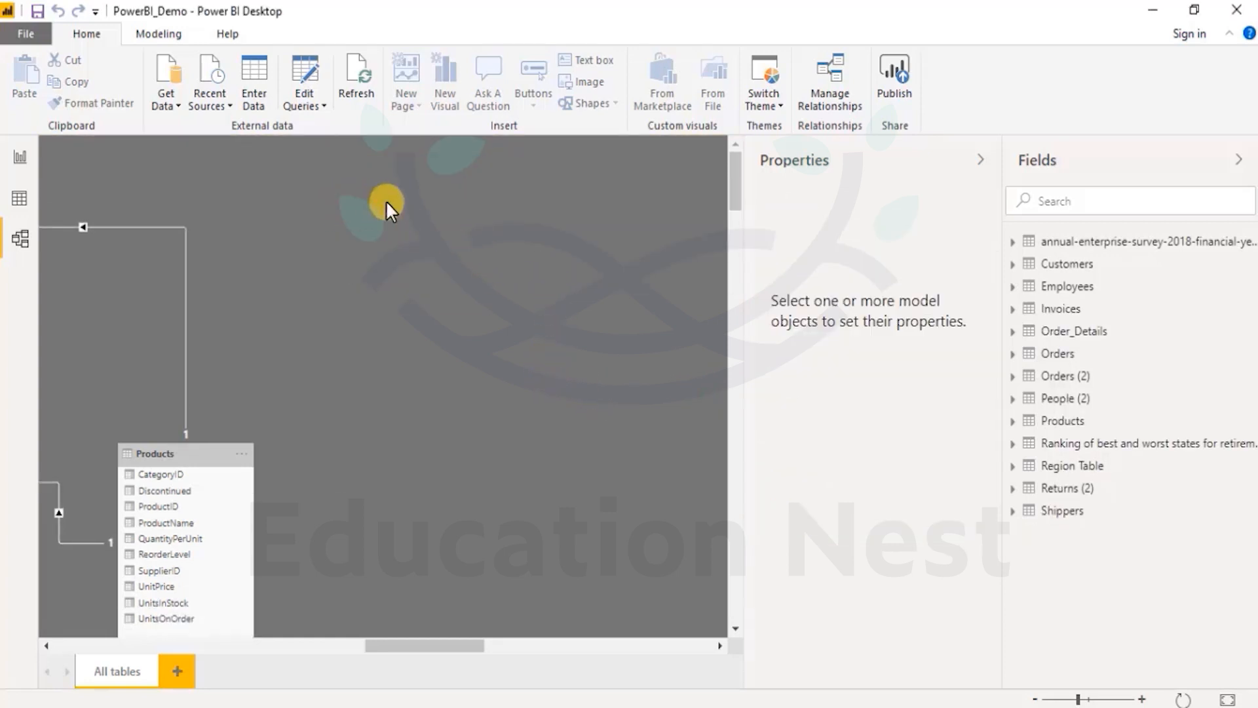
- Connect to the SQL Server database on server 52.74.241.165 using Import as the data connectivity mode
{"action": "left_click", "coordinate": [167, 105]}
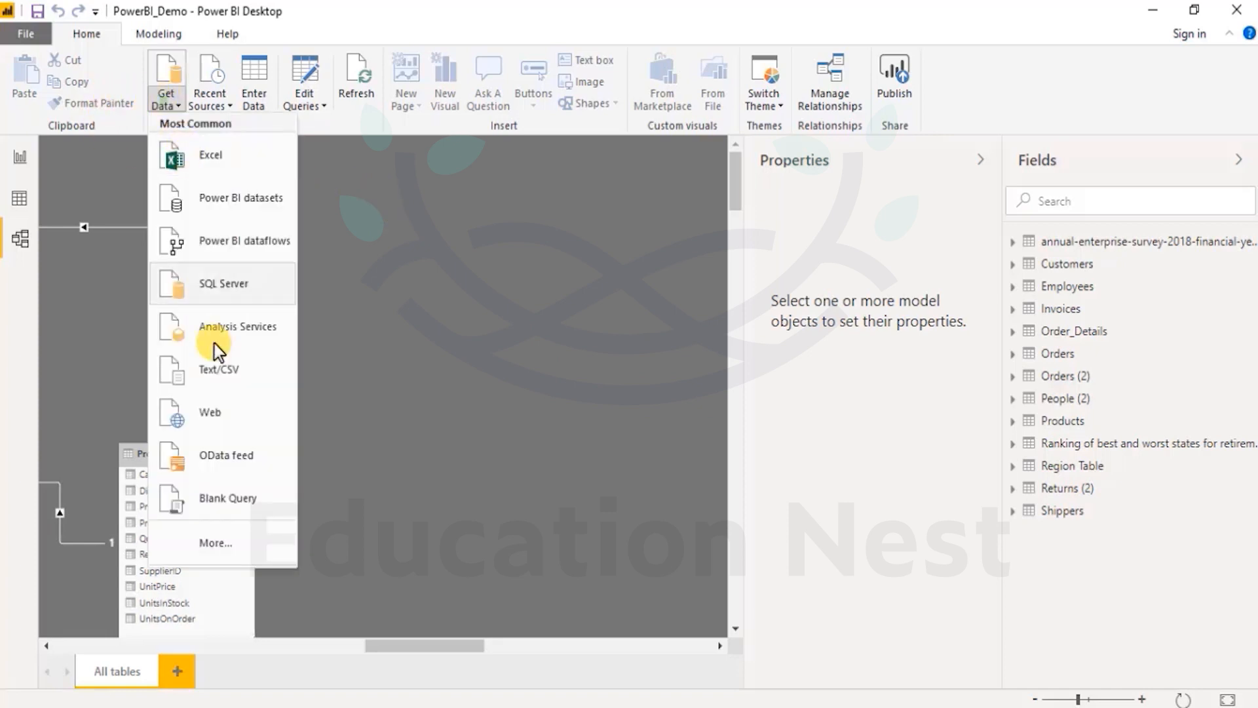
{"action": "left_click", "coordinate": [216, 542]}
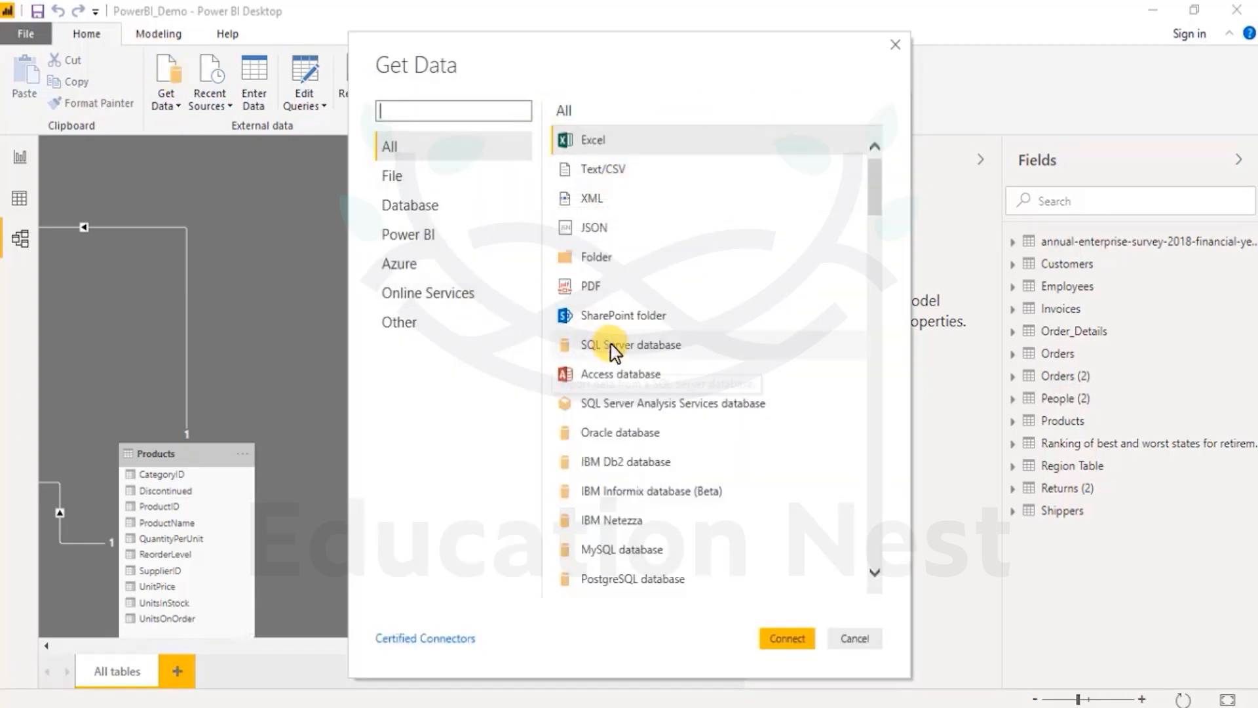
{"action": "left_click", "coordinate": [582, 344]}
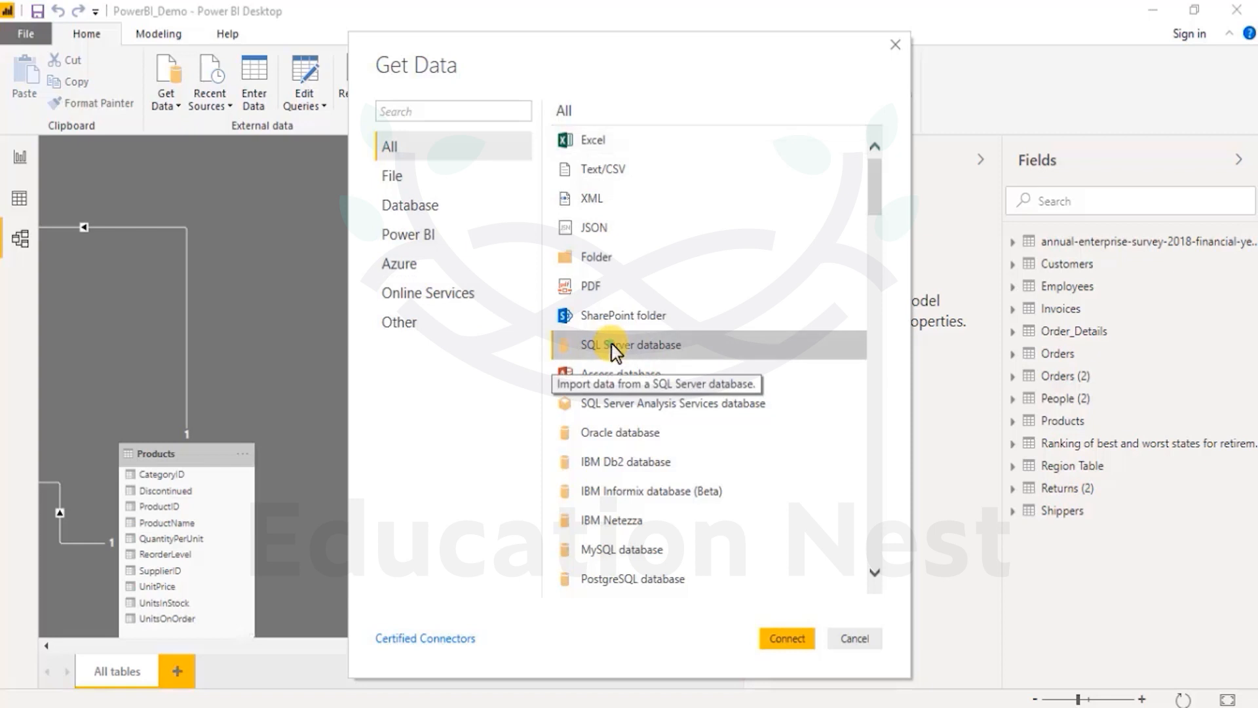
{"action": "left_click", "coordinate": [788, 638]}
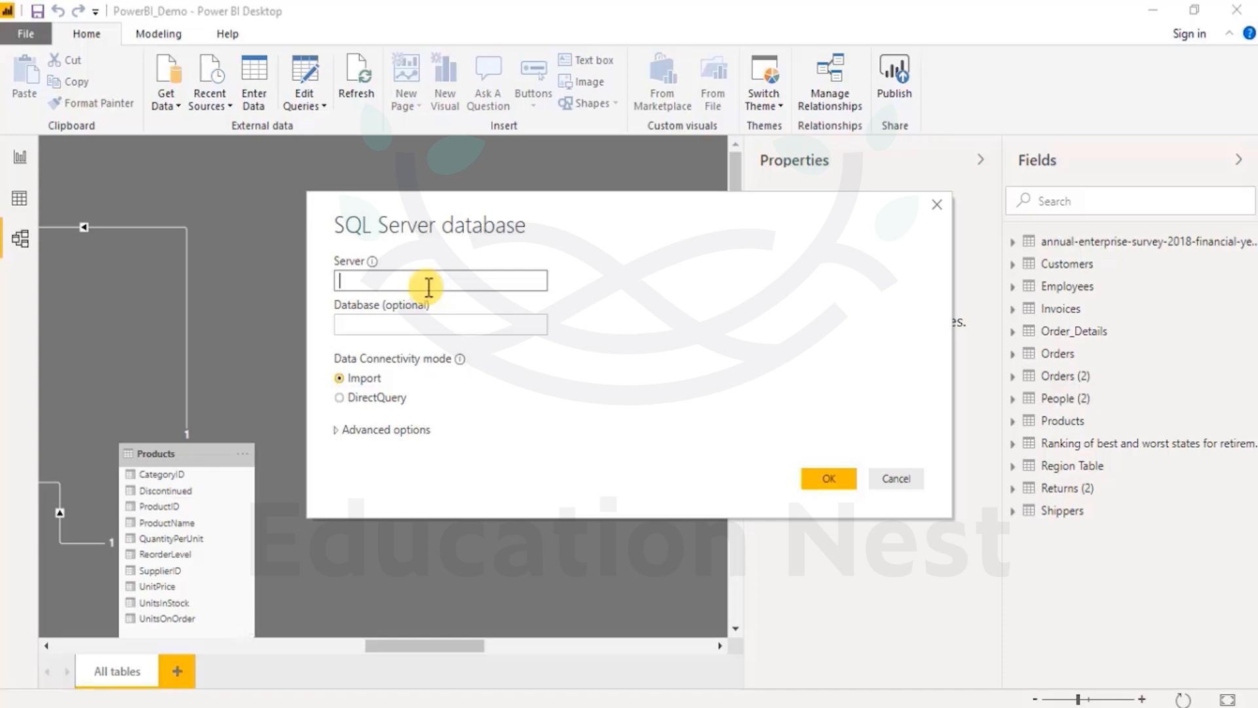
{"action": "type", "text": "52.74.241.165"}
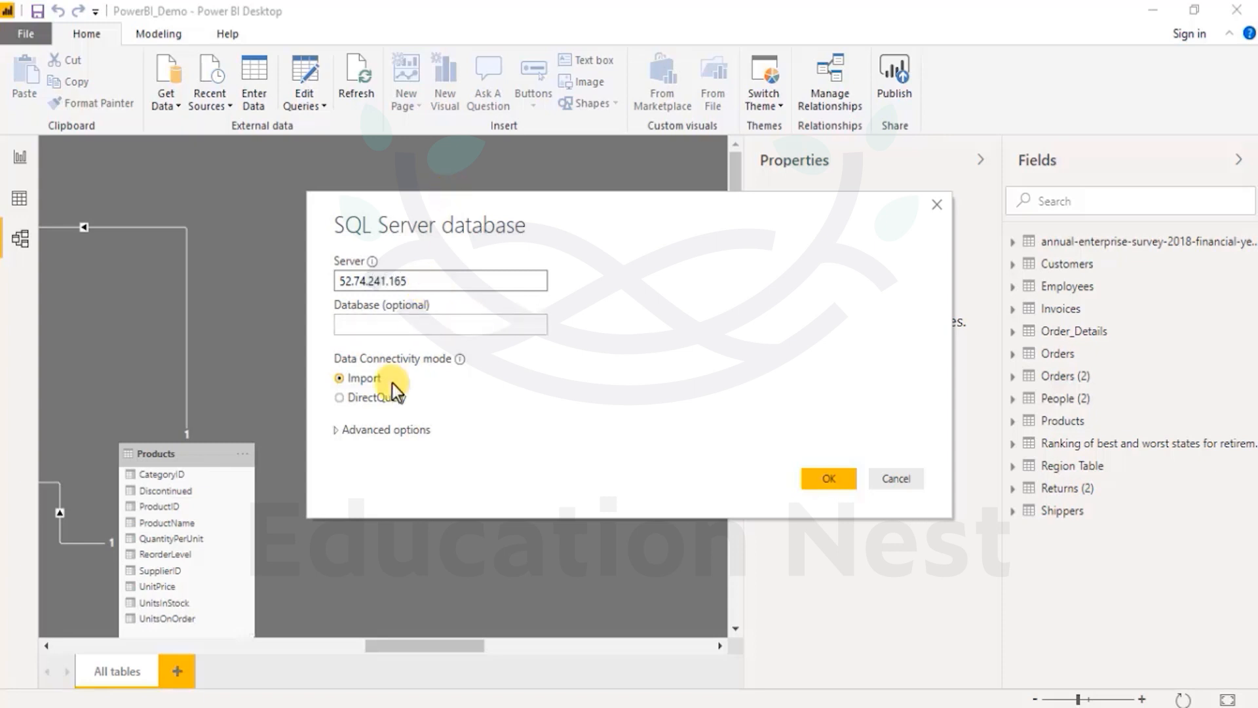
{"action": "left_click", "coordinate": [826, 478]}
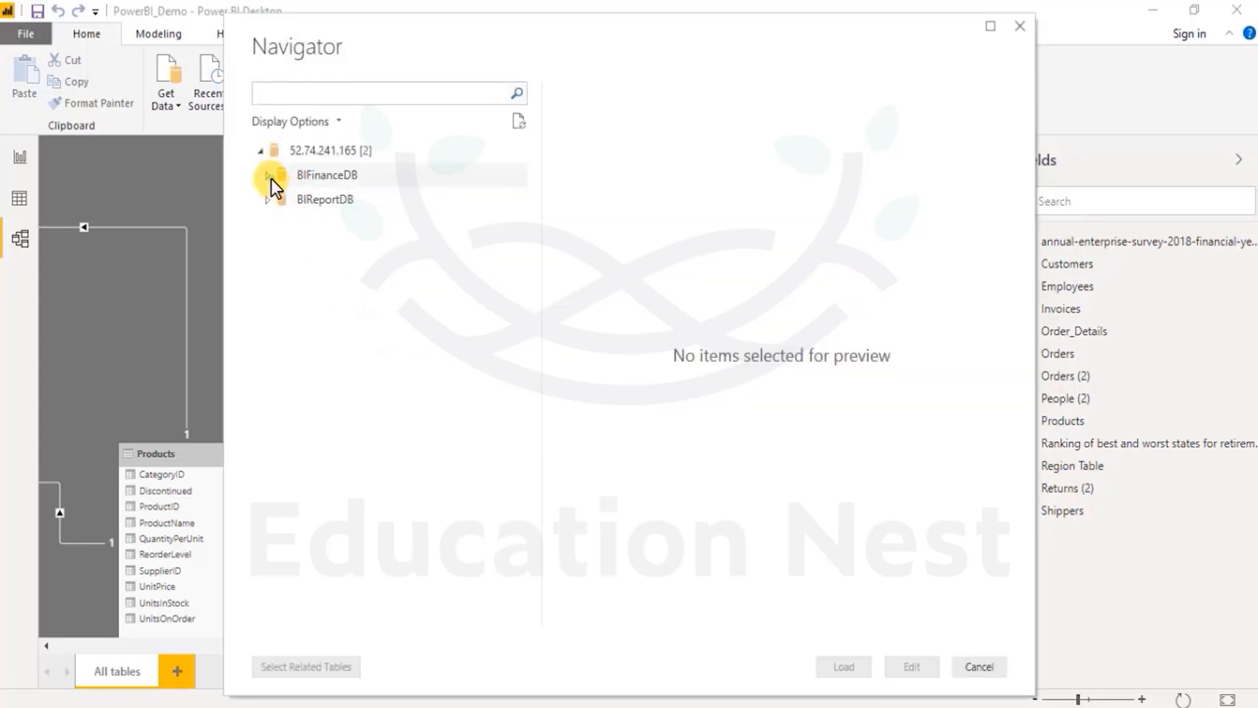
- Load the GL_Master_old table from the BIFinanceDB database and locate it in the model diagram
{"action": "left_click", "coordinate": [268, 175]}
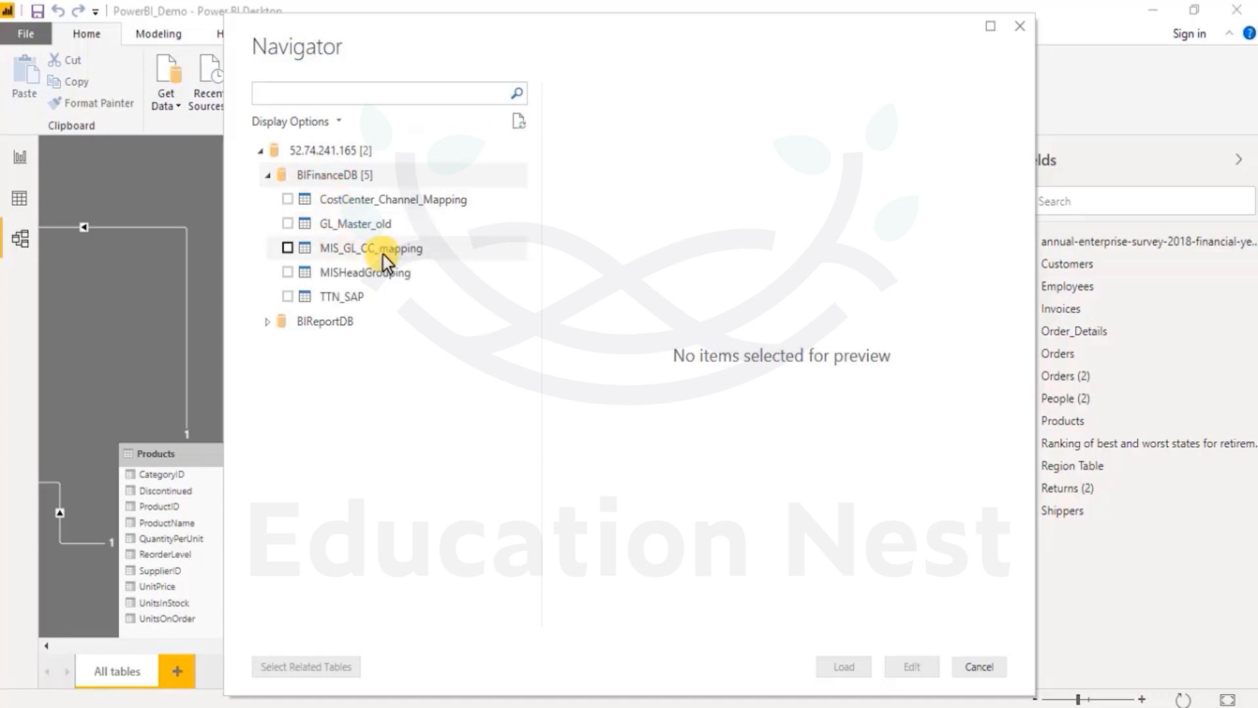
{"action": "left_click", "coordinate": [336, 226]}
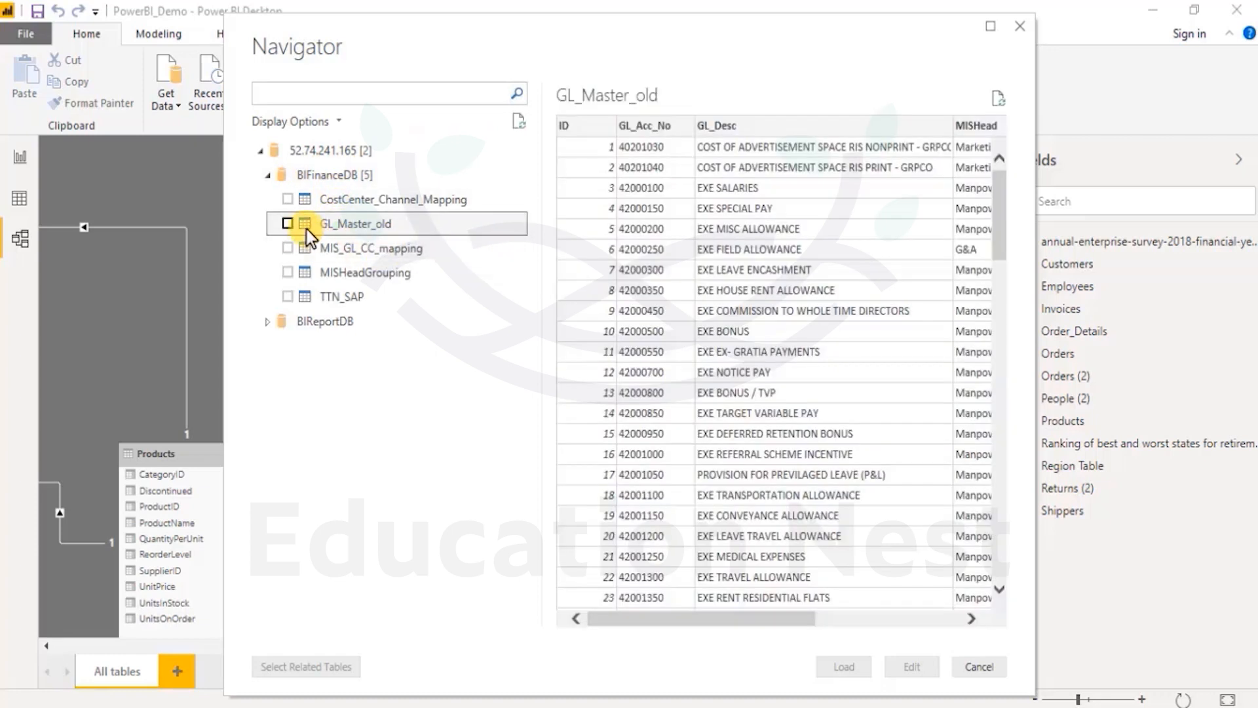
{"action": "left_click", "coordinate": [286, 225]}
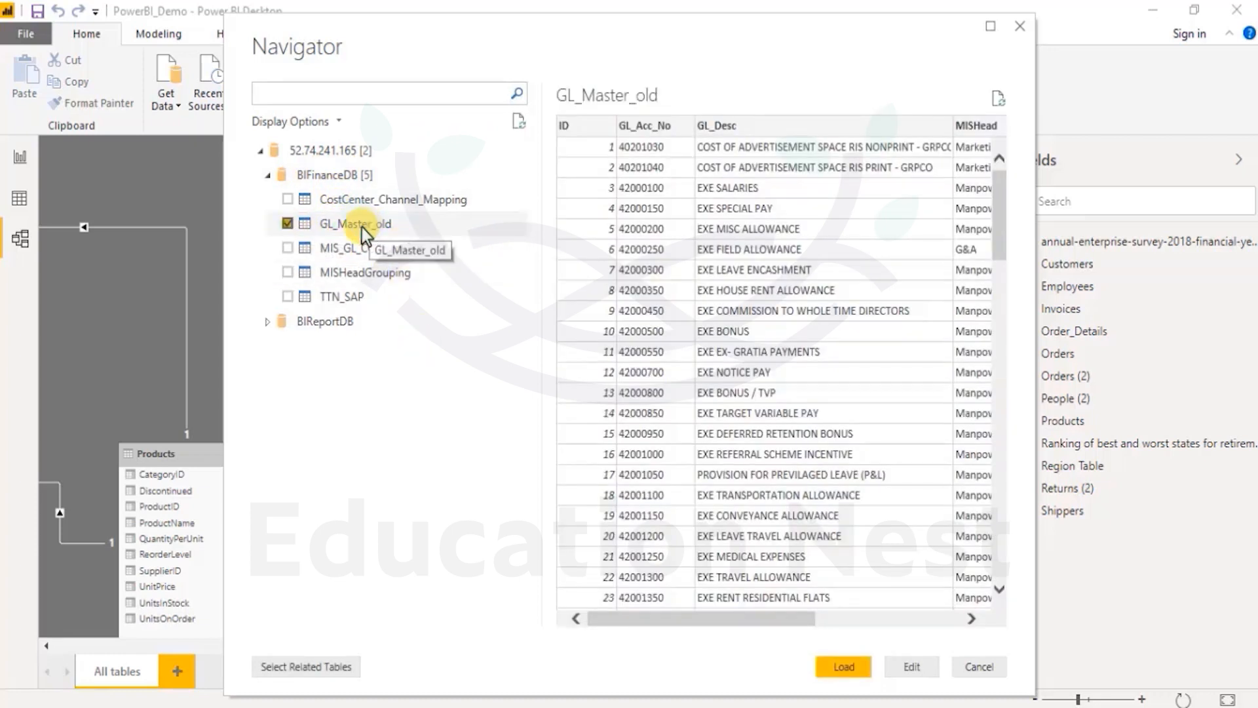
{"action": "left_click", "coordinate": [839, 668]}
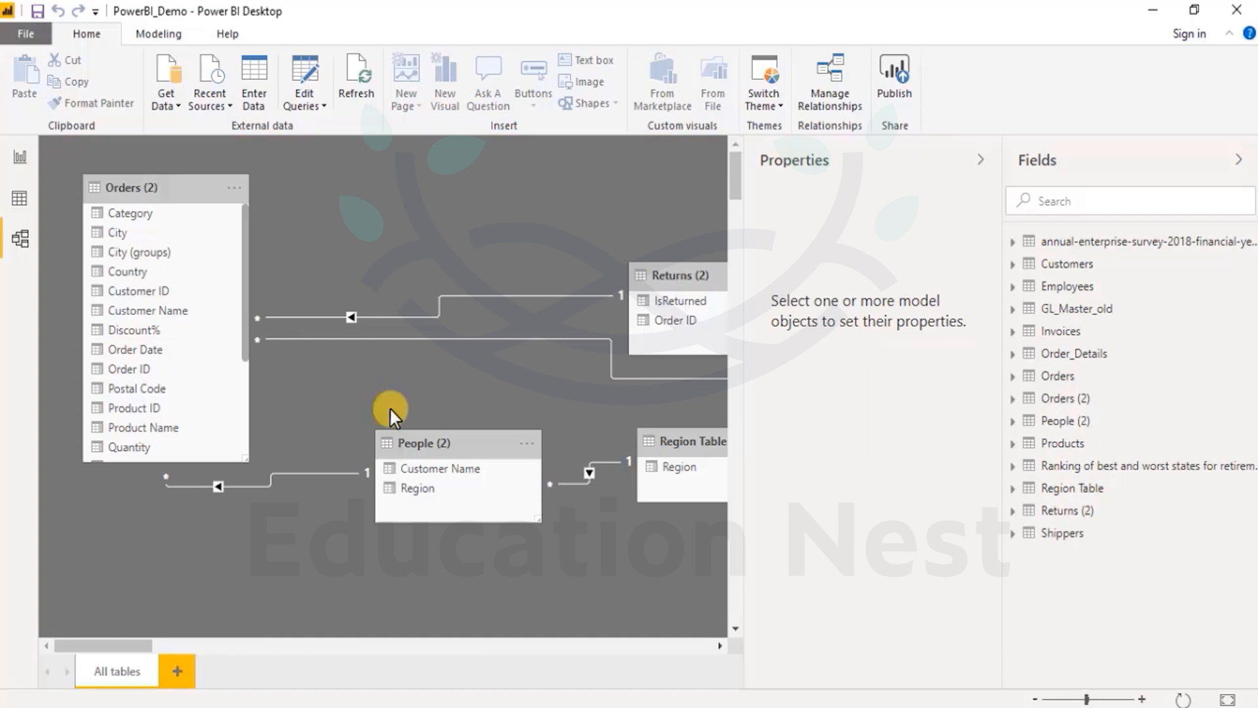
{"action": "left_click_drag", "start_coordinate": [139, 647], "coordinate": [443, 647]}
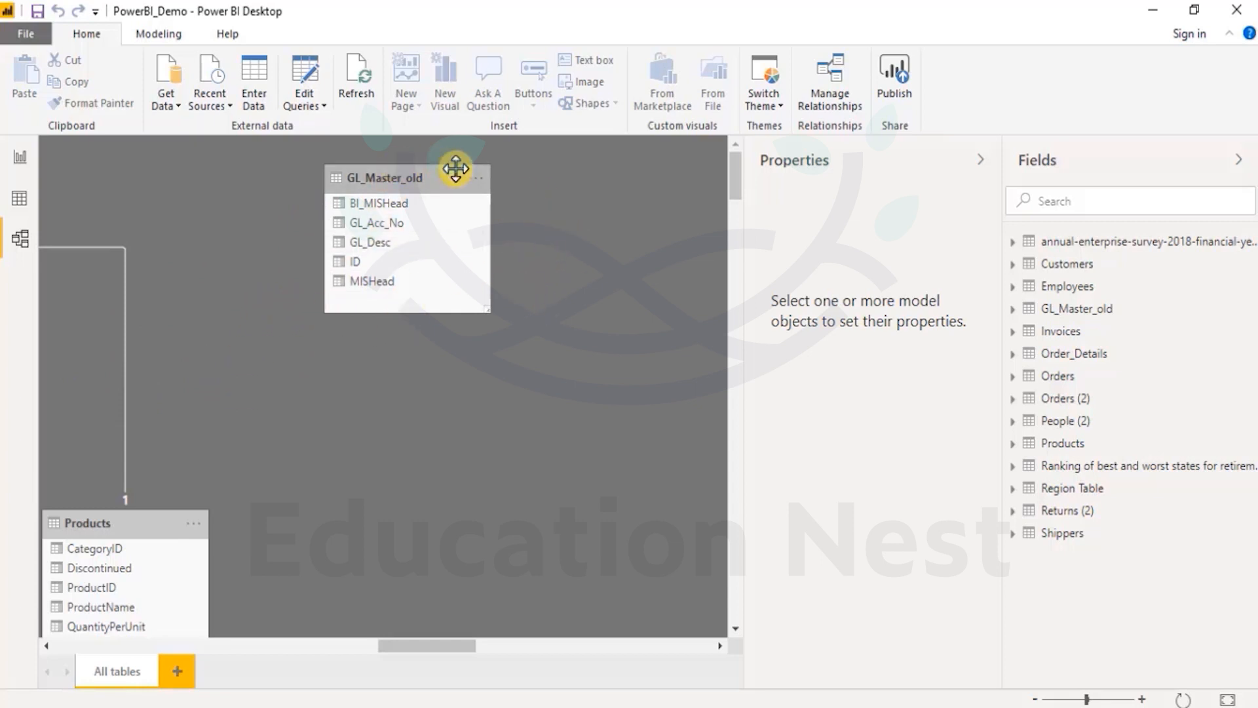
{"action": "left_click", "coordinate": [179, 100]}
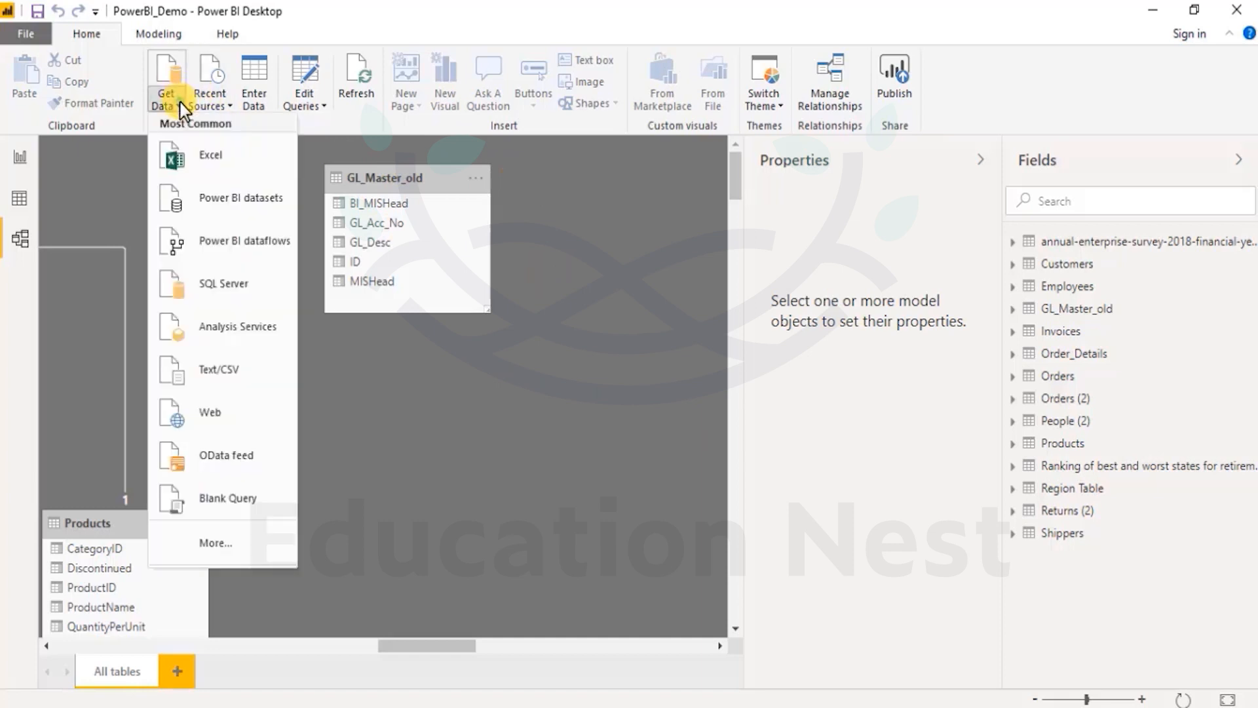
{"action": "left_click", "coordinate": [228, 288]}
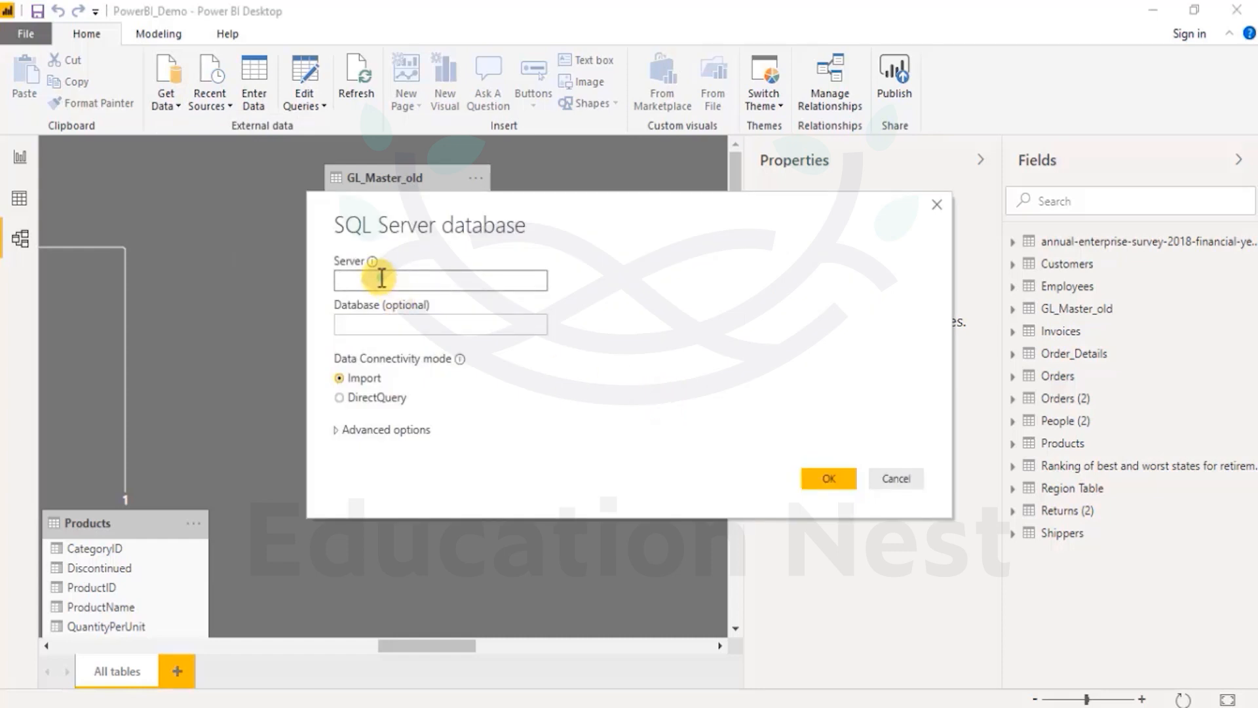
{"action": "type", "text": "52.74.241.165"}
{"action": "key", "text": "Return"}
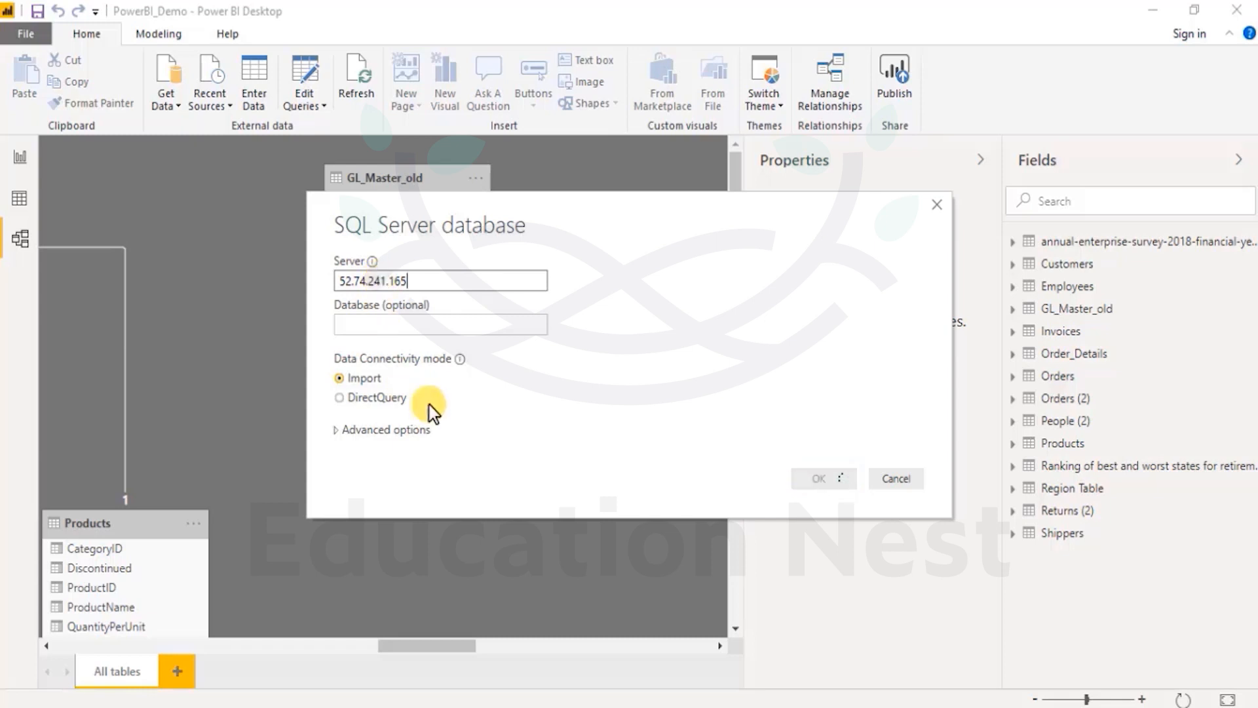
{"action": "left_click", "coordinate": [893, 480]}
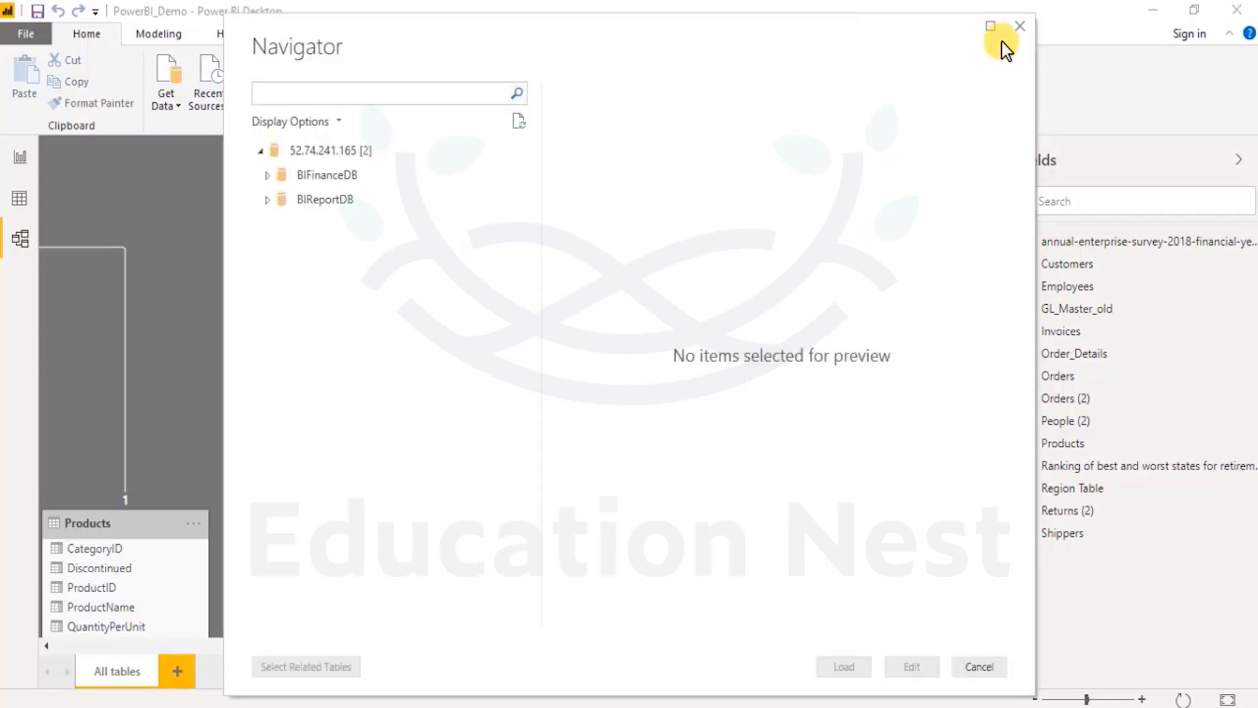
{"action": "left_click", "coordinate": [1009, 30]}
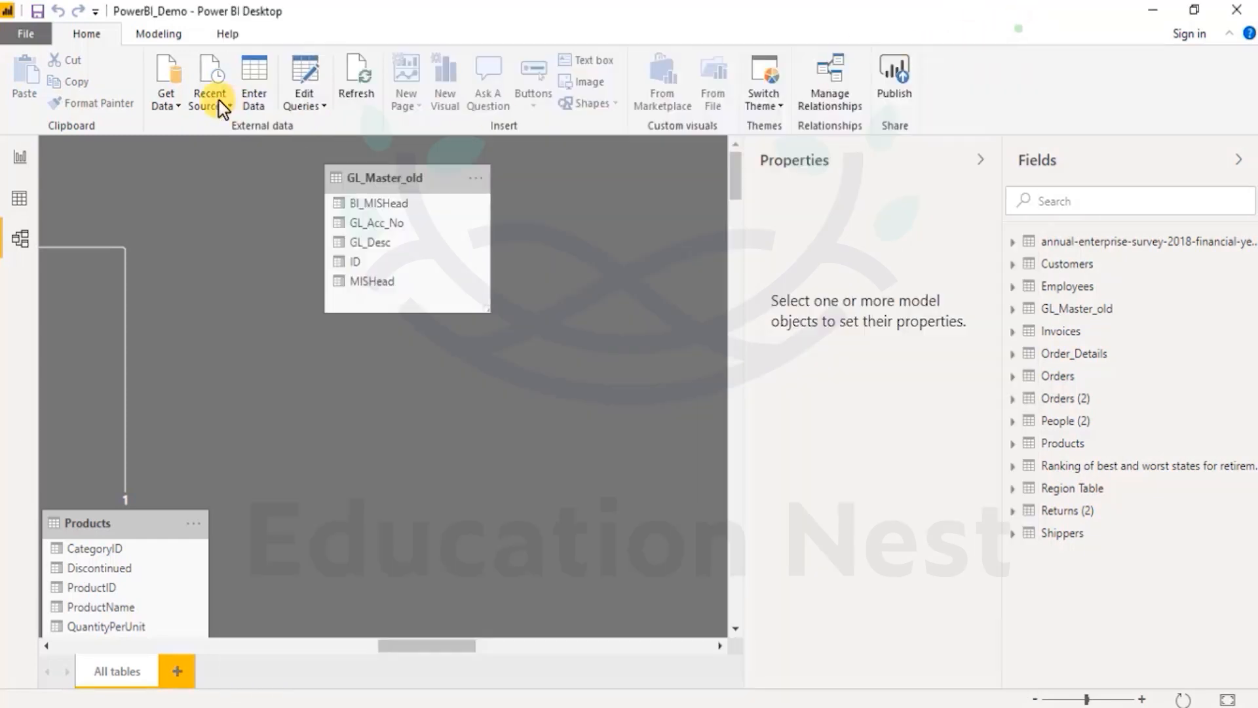
- Connect to the SQL Server database on server 52.74.241.165 using DirectQuery as the data connectivity mode
{"action": "left_click", "coordinate": [166, 103]}
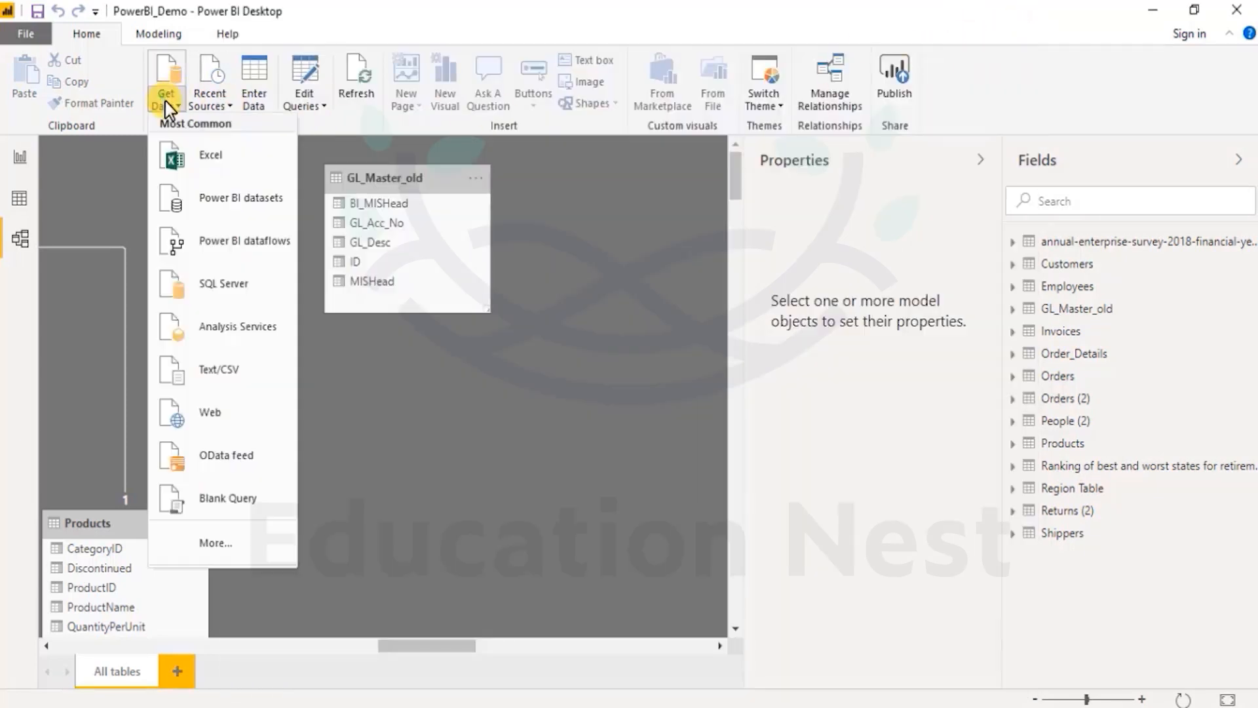
{"action": "left_click", "coordinate": [220, 298]}
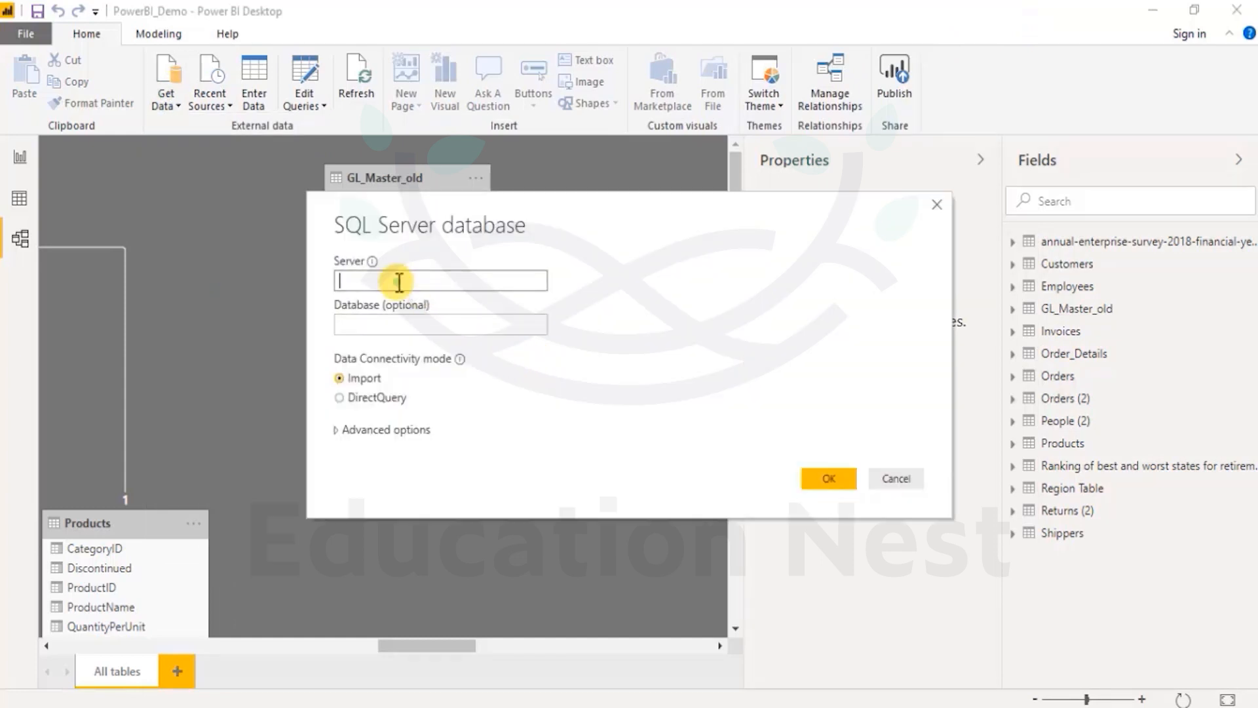
{"action": "left_click", "coordinate": [347, 397]}
{"action": "left_click", "coordinate": [396, 282]}
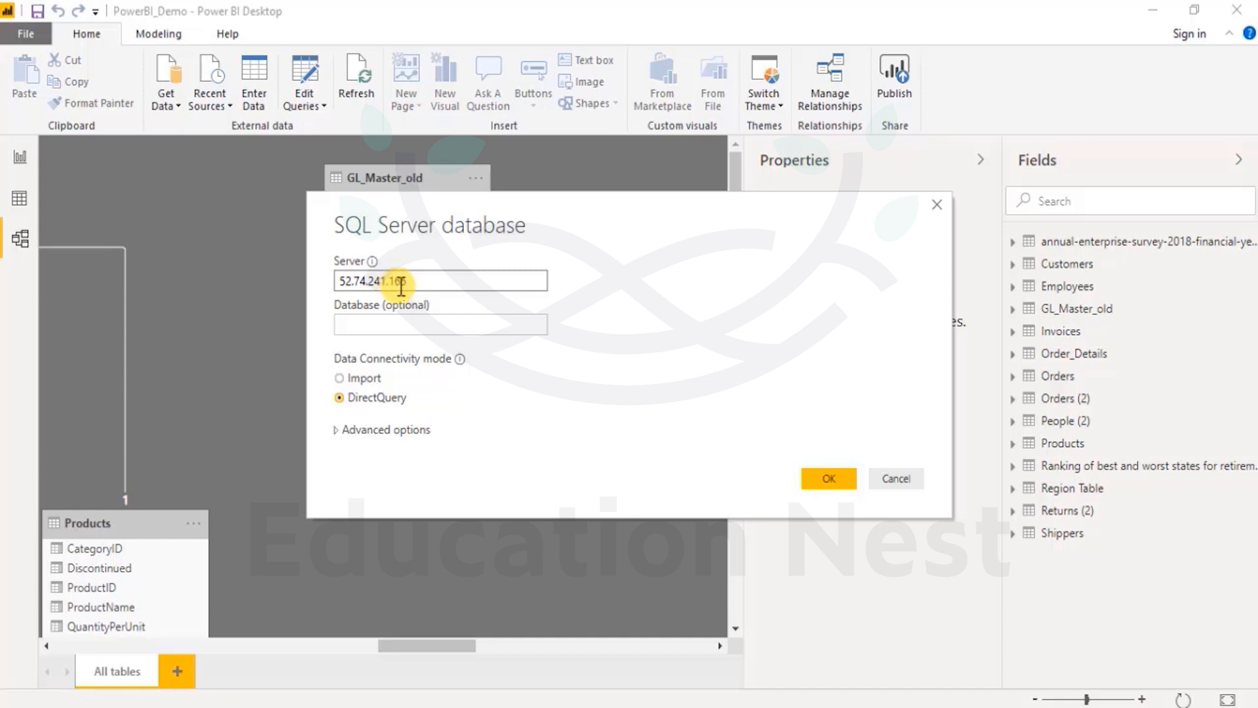
{"action": "left_click", "coordinate": [362, 431]}
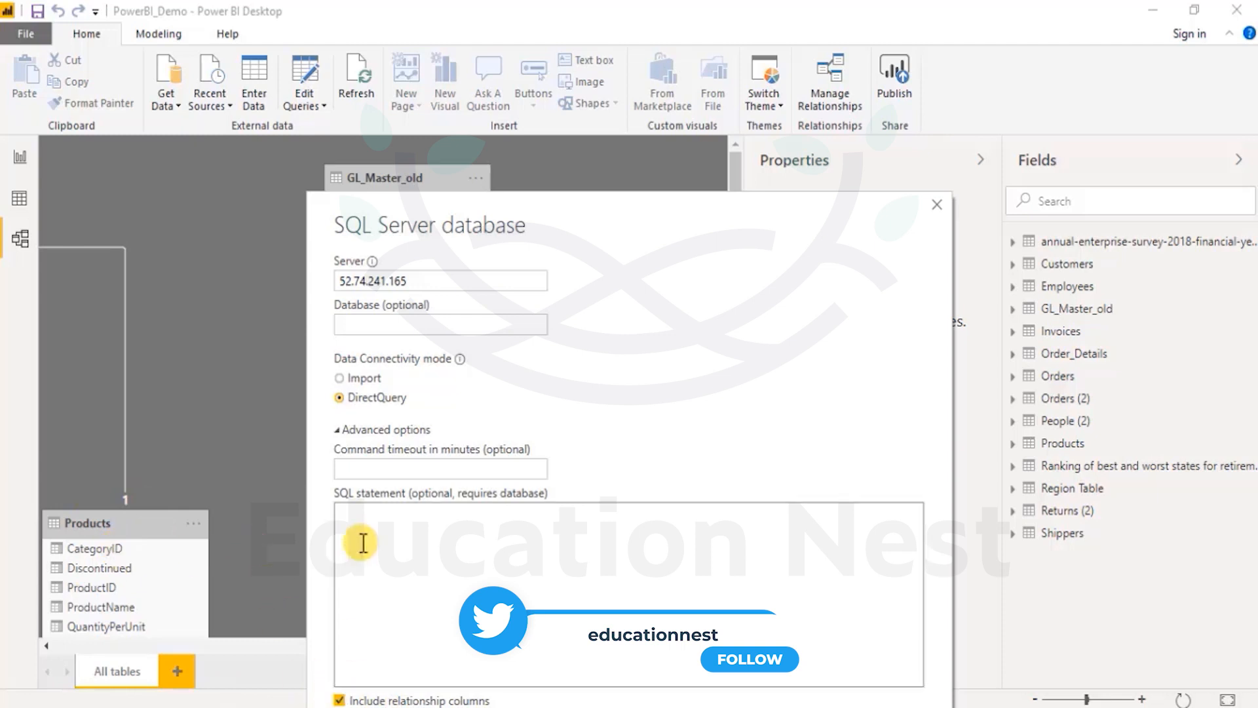
{"action": "left_click", "coordinate": [354, 430]}
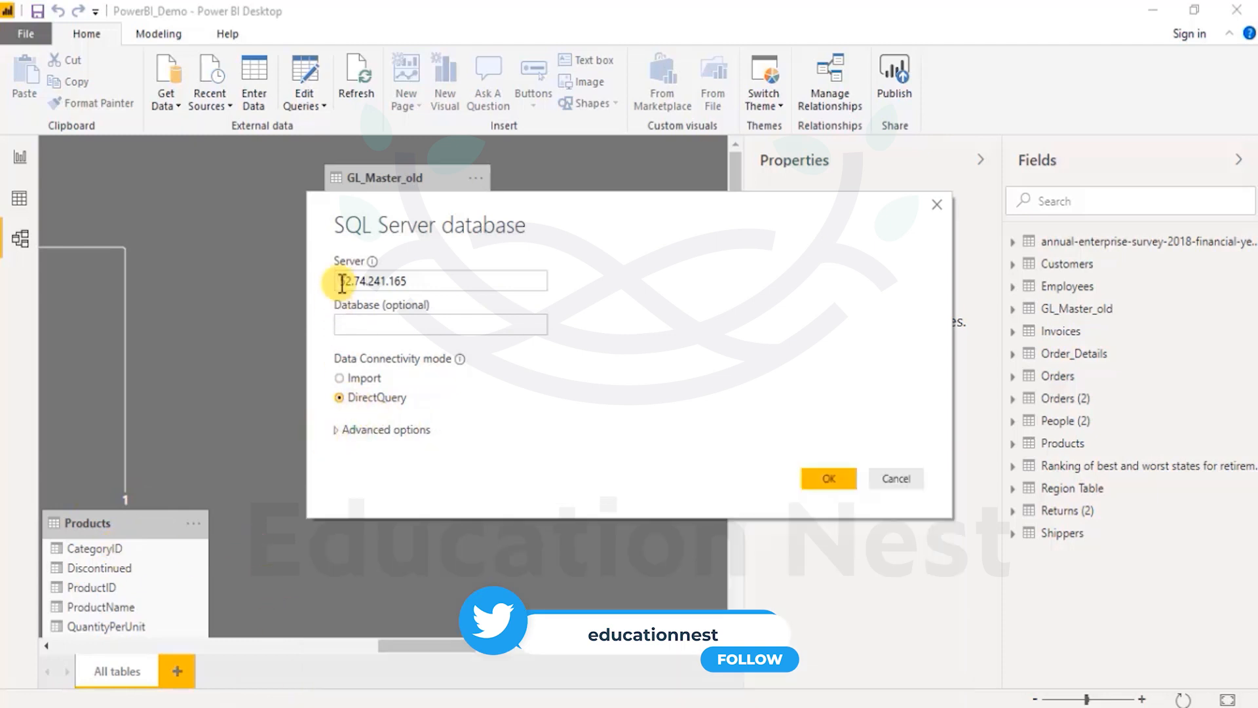
{"action": "left_click", "coordinate": [813, 479]}
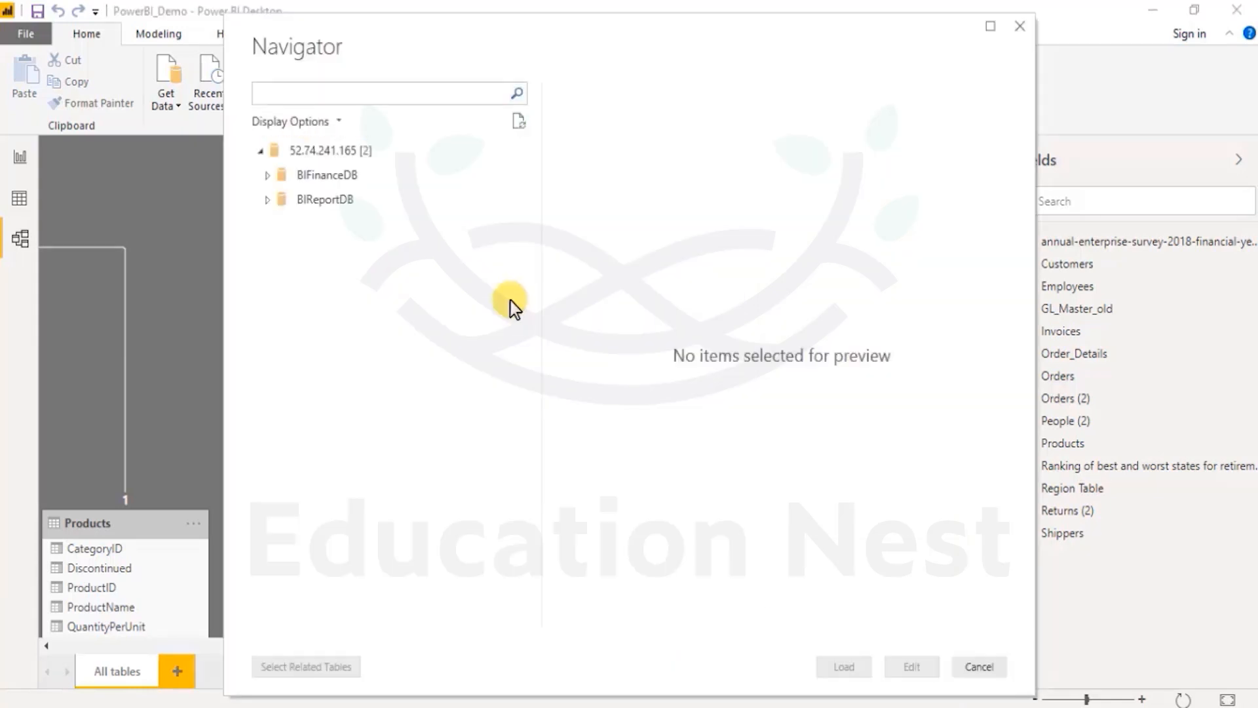
- Preview the MIS_GL_CC_mapping table from the BIFinanceDB database and load it into the model
{"action": "left_click", "coordinate": [267, 175]}
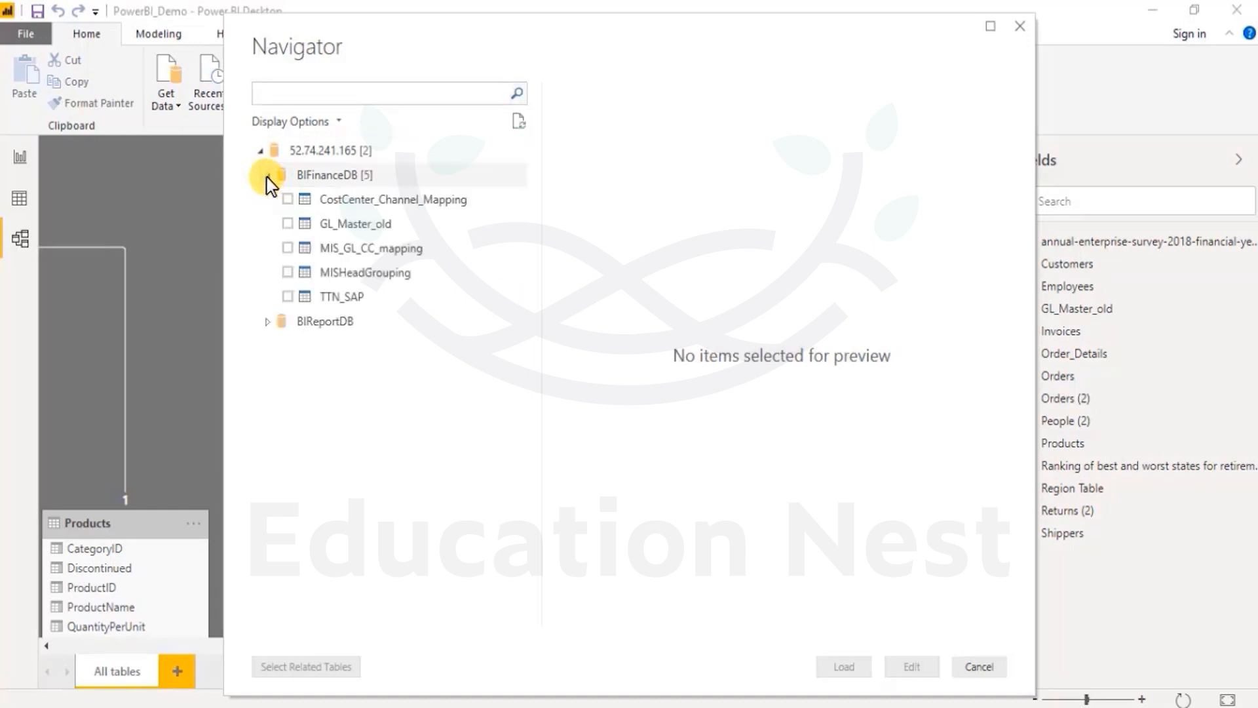
{"action": "left_click", "coordinate": [287, 248]}
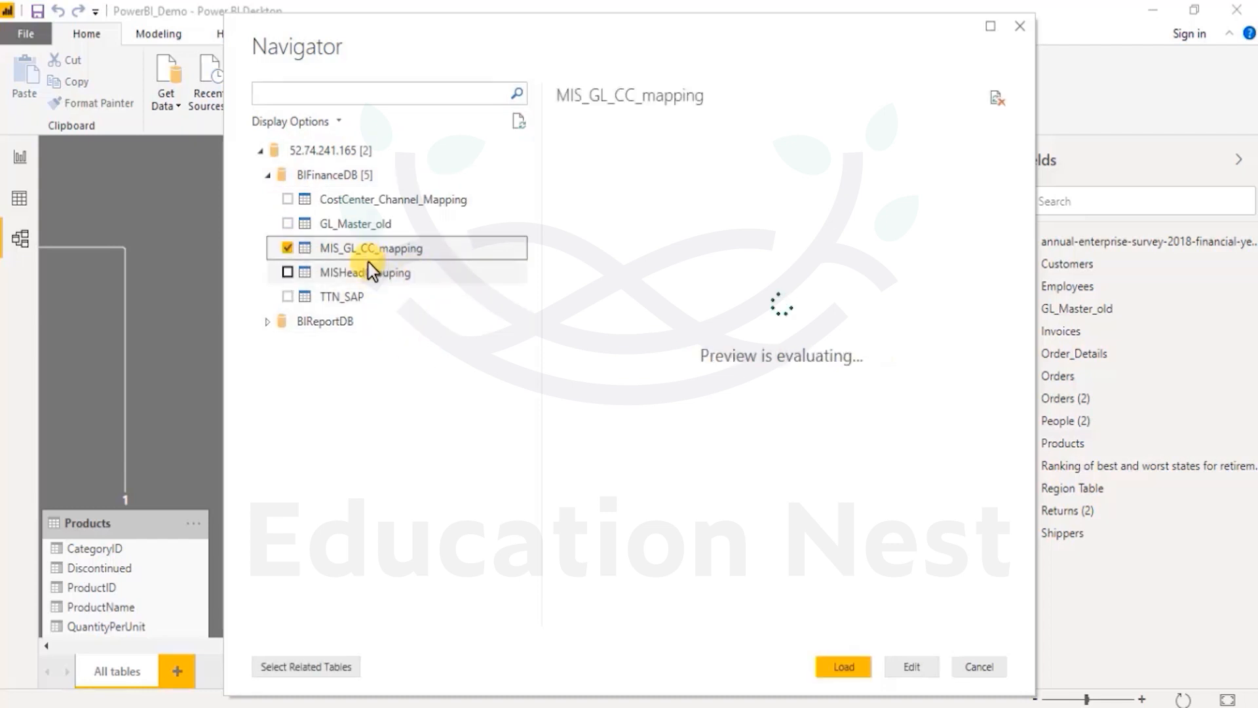
{"action": "left_click", "coordinate": [721, 273]}
{"action": "scroll", "coordinate": [721, 419], "scroll_direction": "down", "scroll_amount": 15}
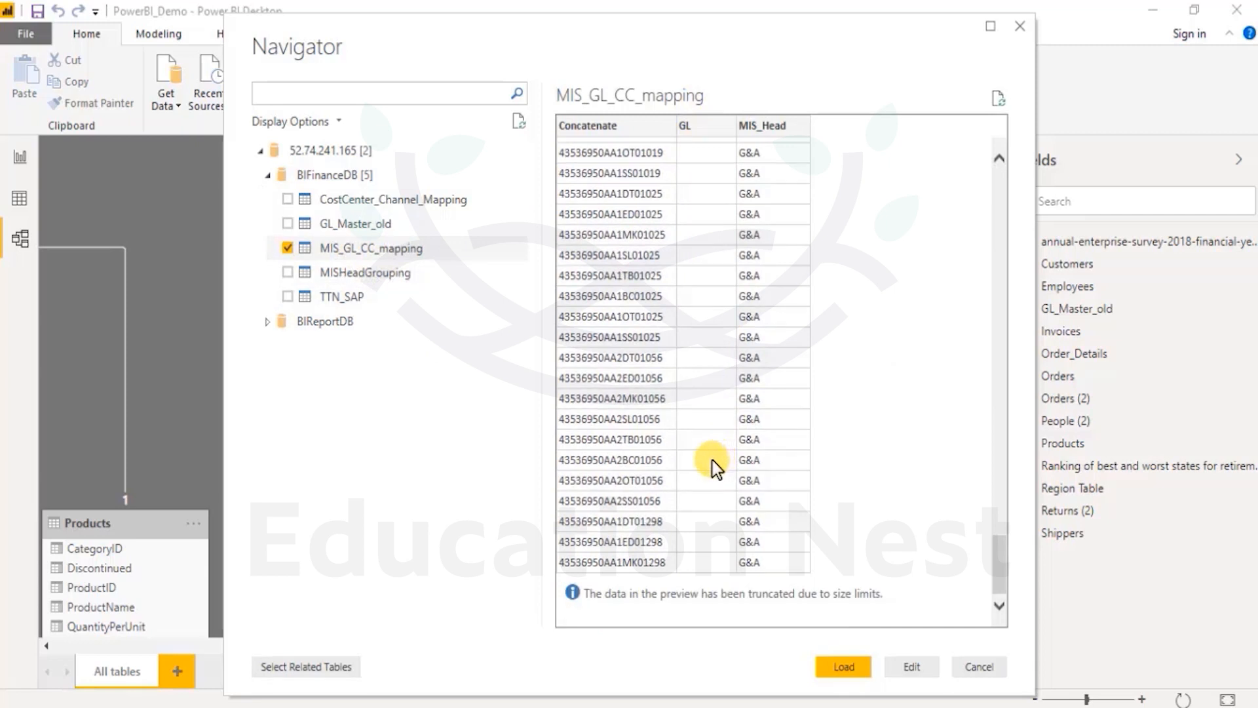
{"action": "scroll", "coordinate": [708, 435], "scroll_direction": "up", "scroll_amount": 15}
{"action": "left_click", "coordinate": [844, 666]}
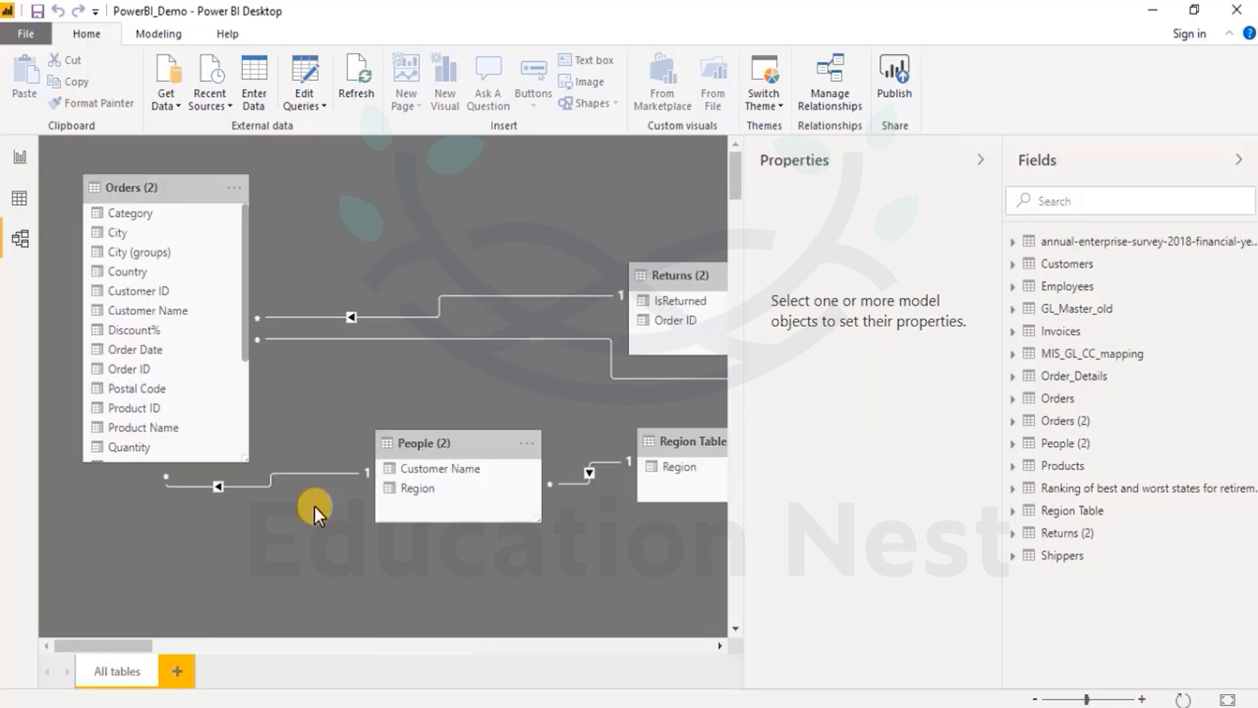
- Examine the storage mode options of the MIS_GL_CC_mapping table in the model diagram, leaving the mode on DirectQuery
{"action": "left_click_drag", "start_coordinate": [134, 640], "coordinate": [481, 651]}
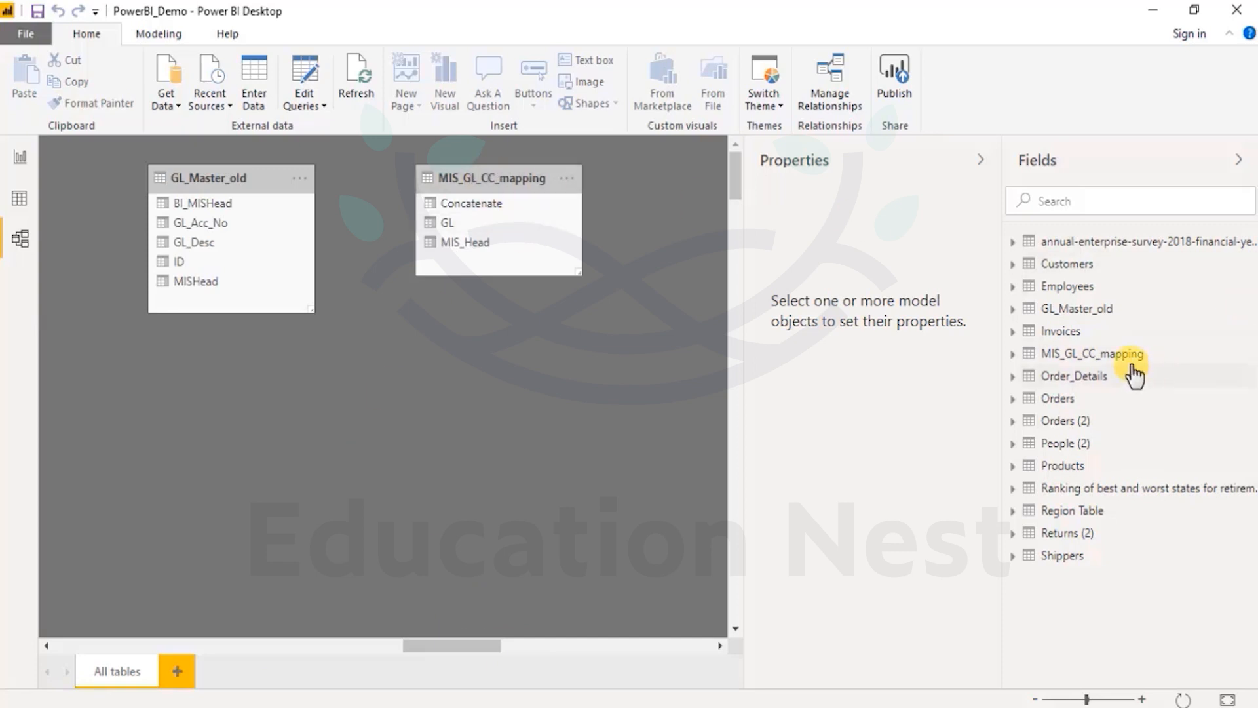
{"action": "left_click", "coordinate": [1093, 357]}
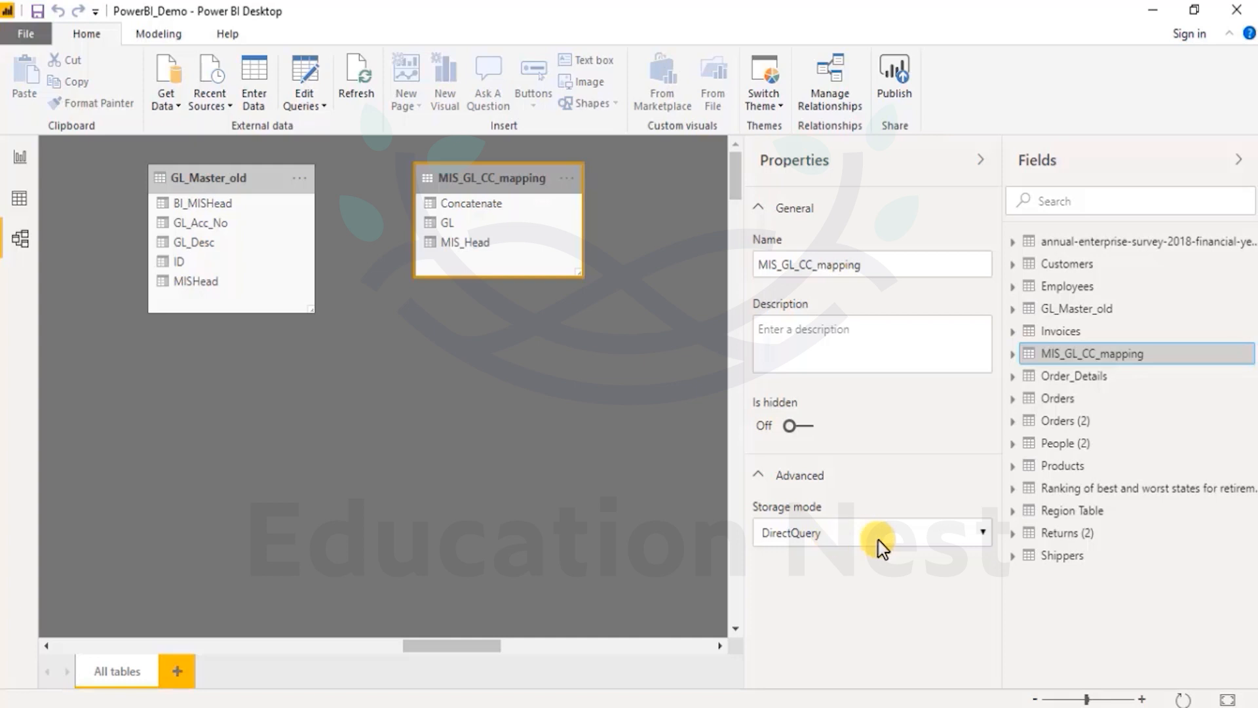
{"action": "left_click", "coordinate": [895, 545]}
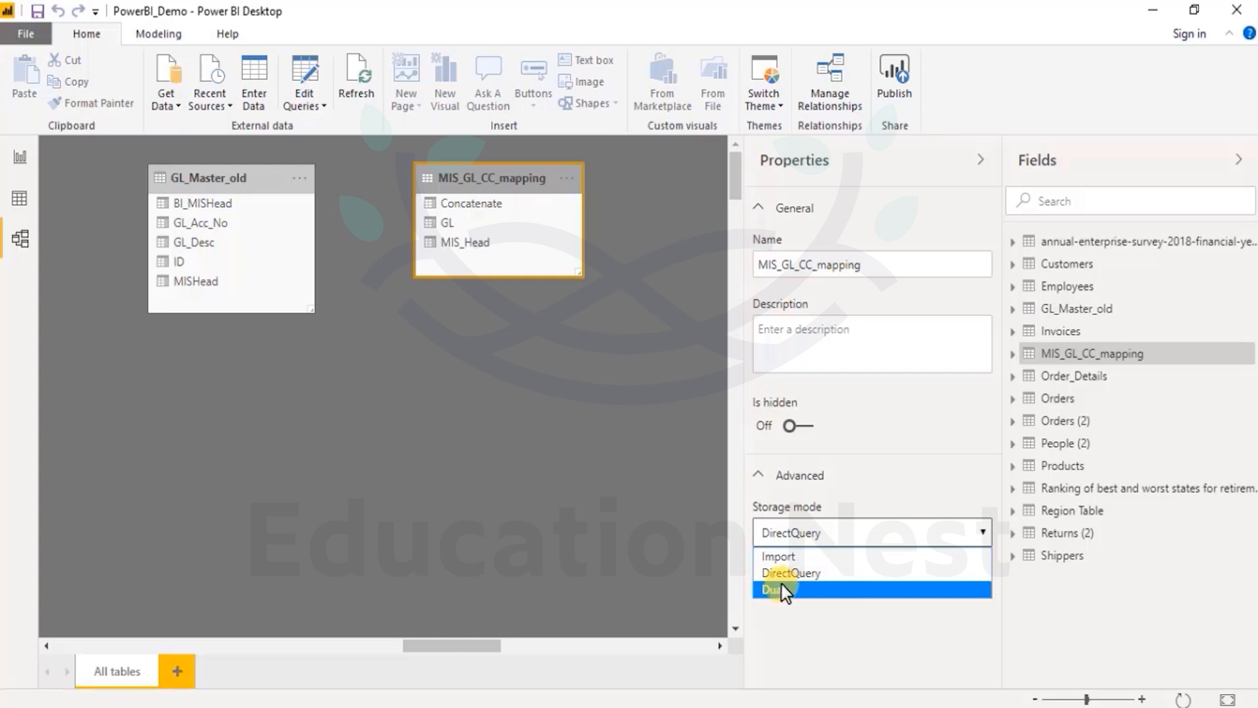
{"action": "left_click", "coordinate": [896, 647]}
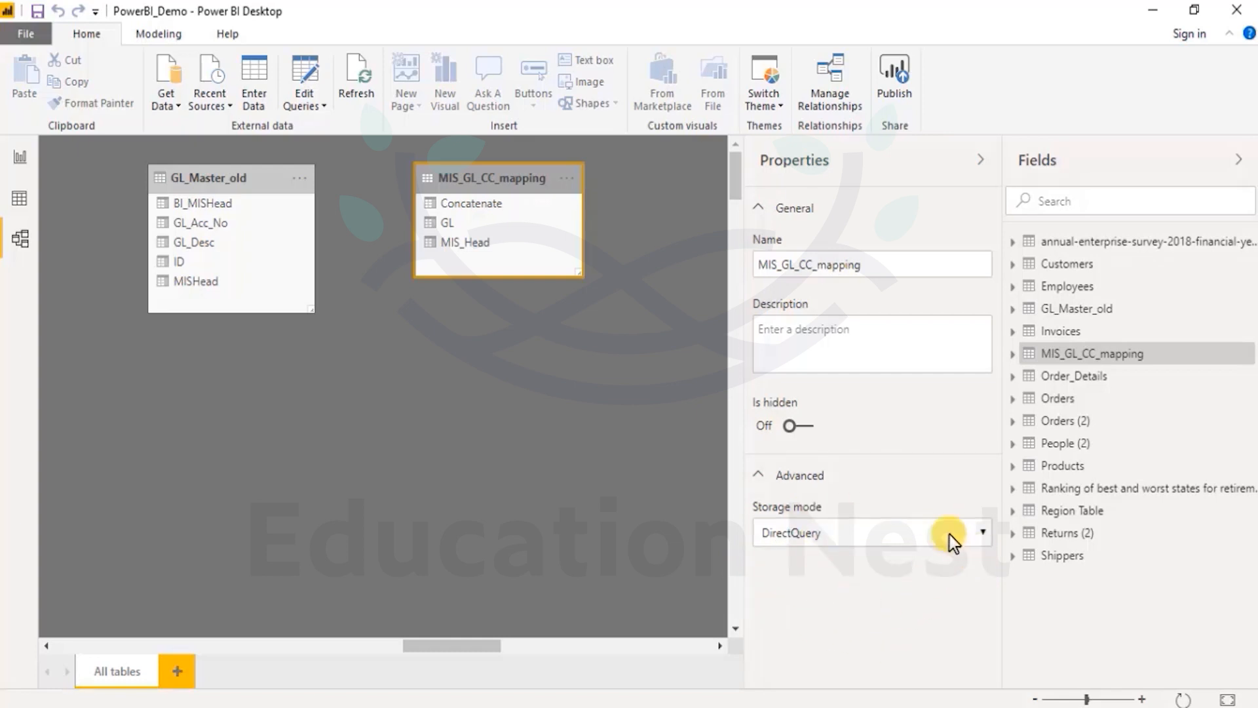
{"action": "left_click", "coordinate": [831, 329]}
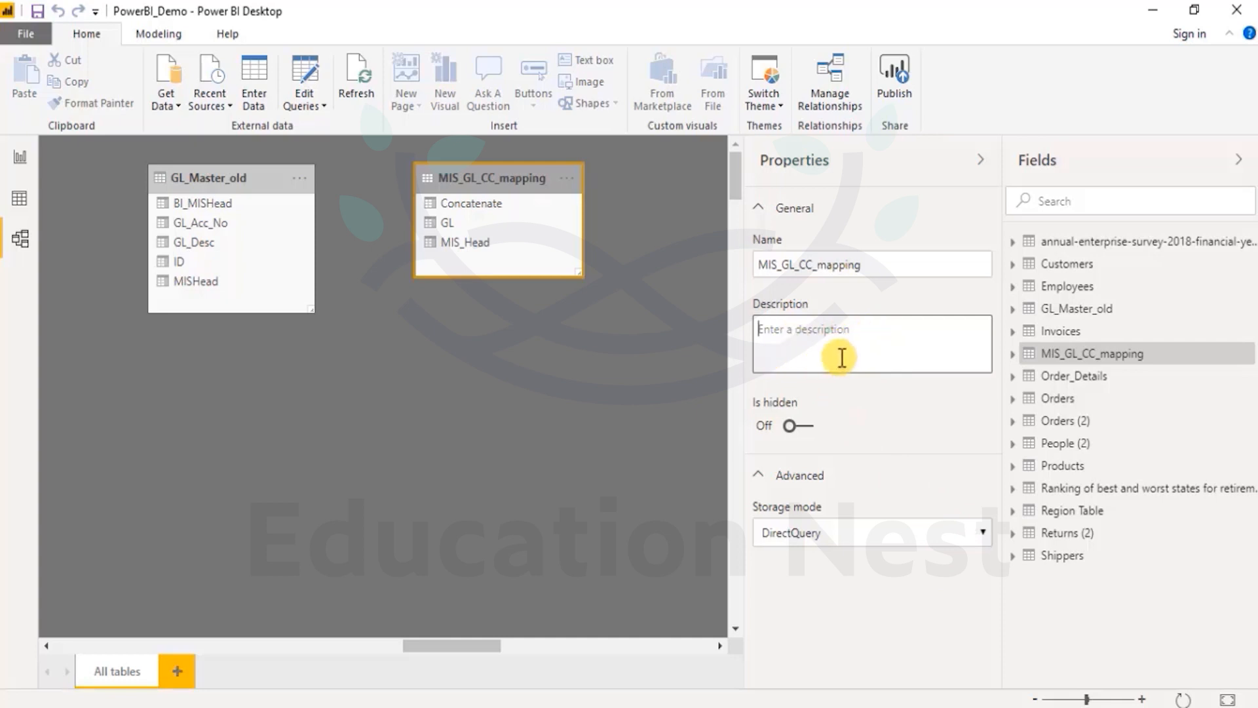
{"action": "left_click", "coordinate": [607, 366]}
- Set the cardinality of the relationship between Orders and Employees to Many to Many (*:*)
{"action": "left_click_drag", "start_coordinate": [489, 648], "coordinate": [333, 648]}
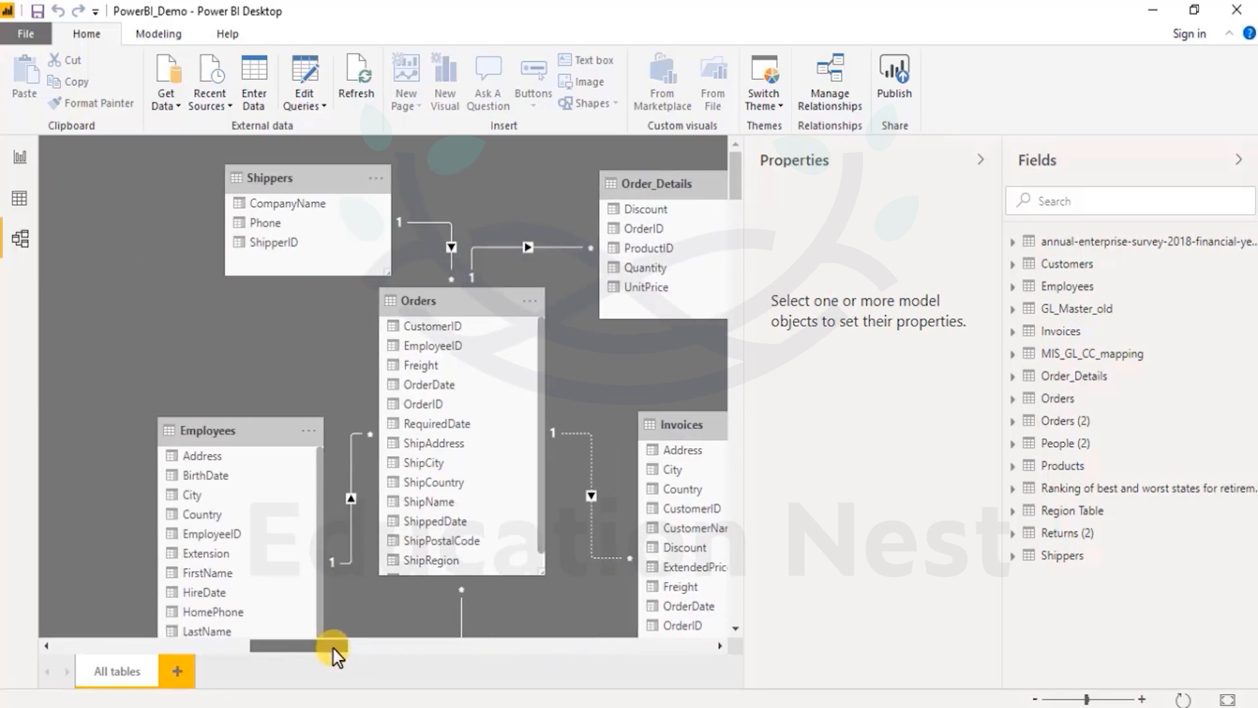
{"action": "double_click", "coordinate": [350, 495]}
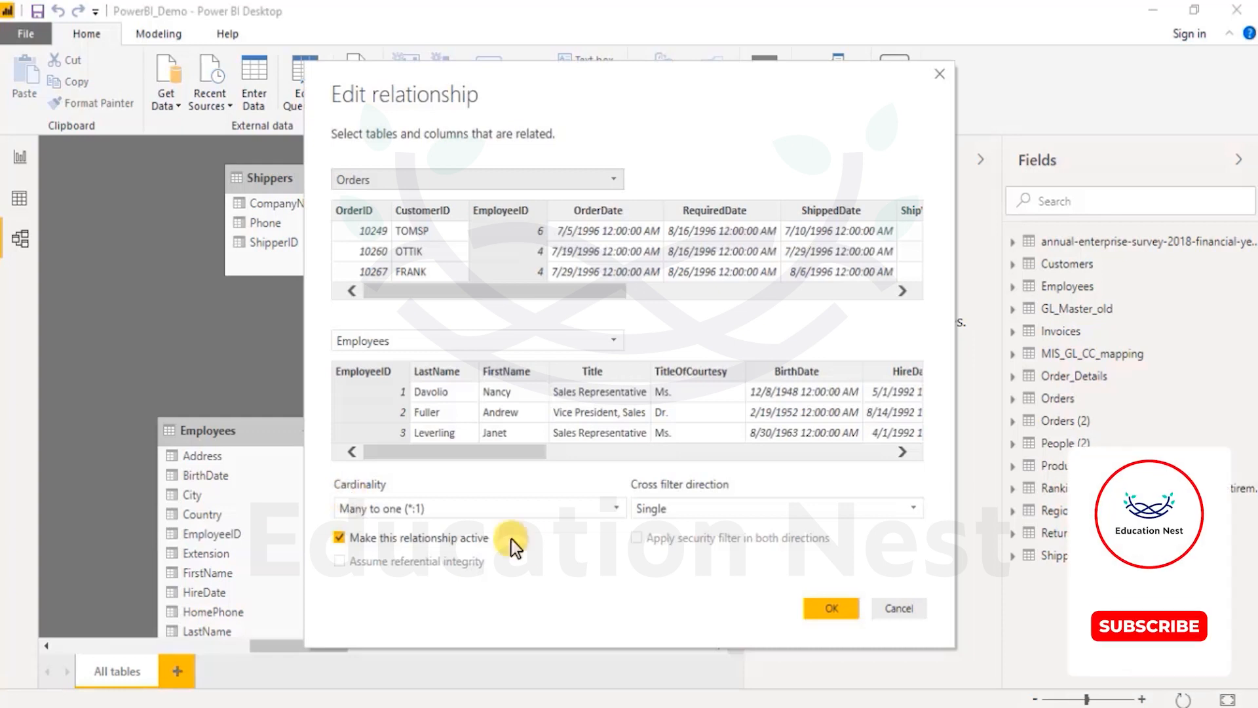
{"action": "left_click", "coordinate": [493, 510]}
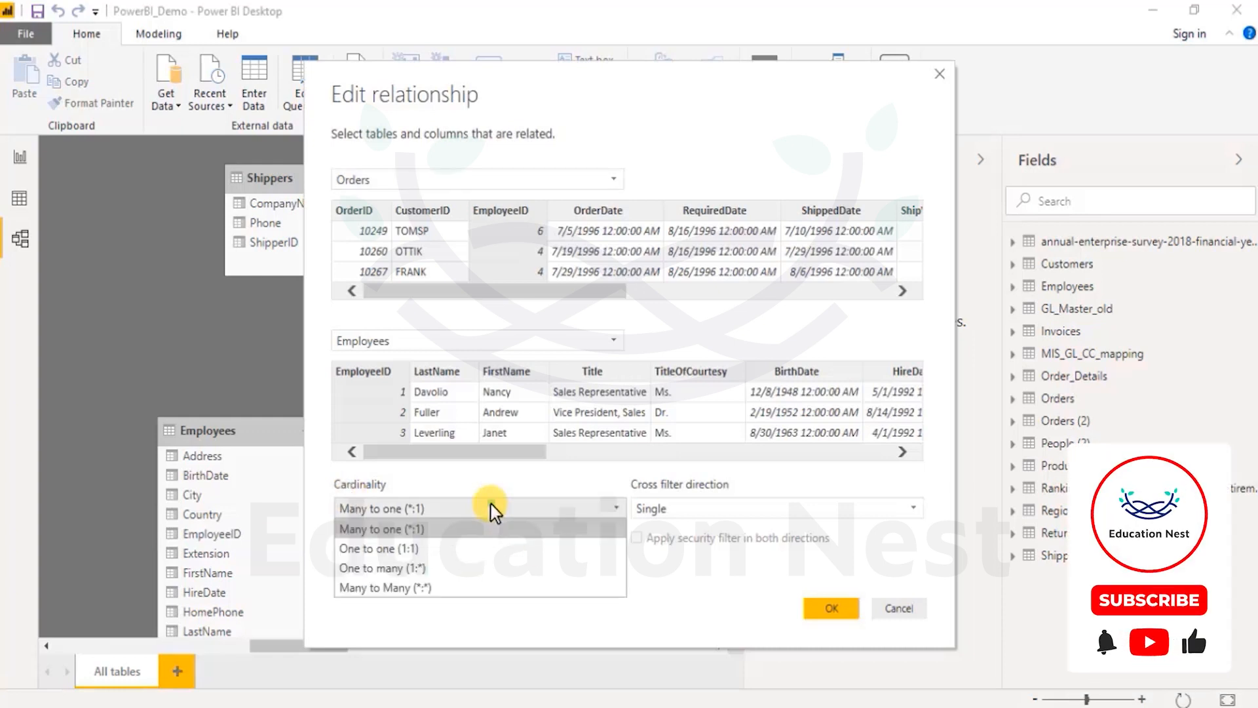
{"action": "left_click", "coordinate": [463, 585]}
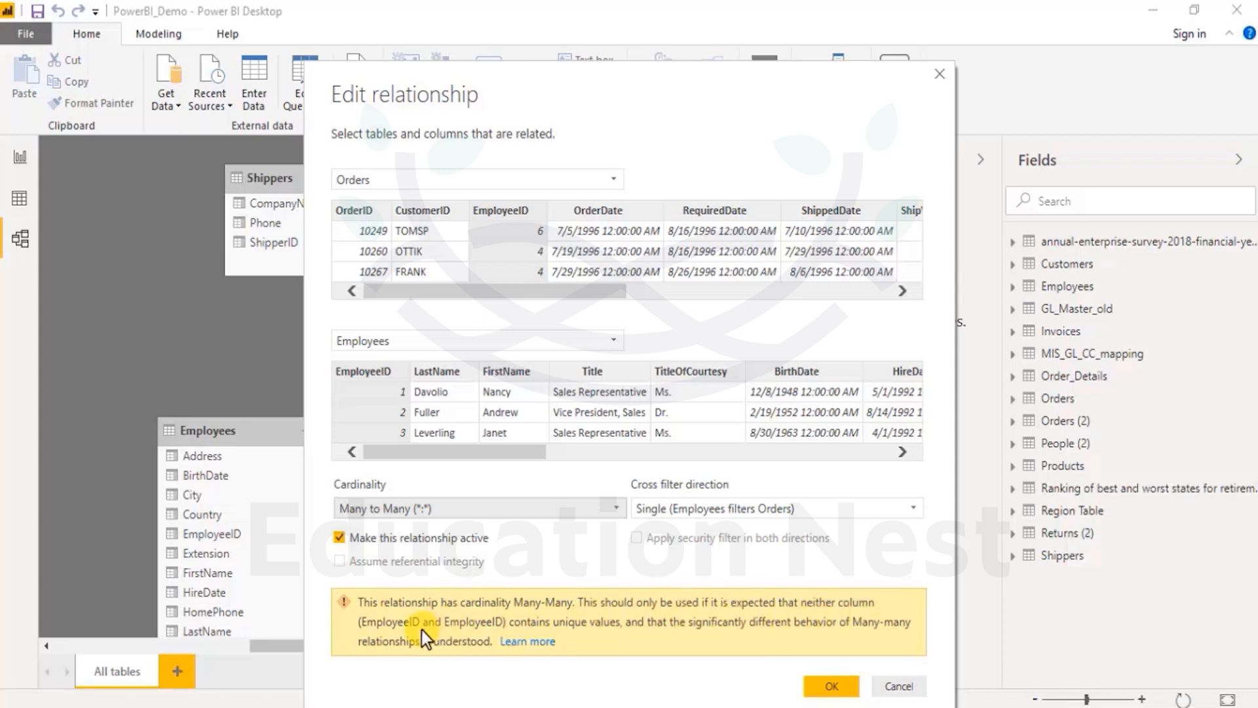
{"action": "left_click", "coordinate": [827, 685]}
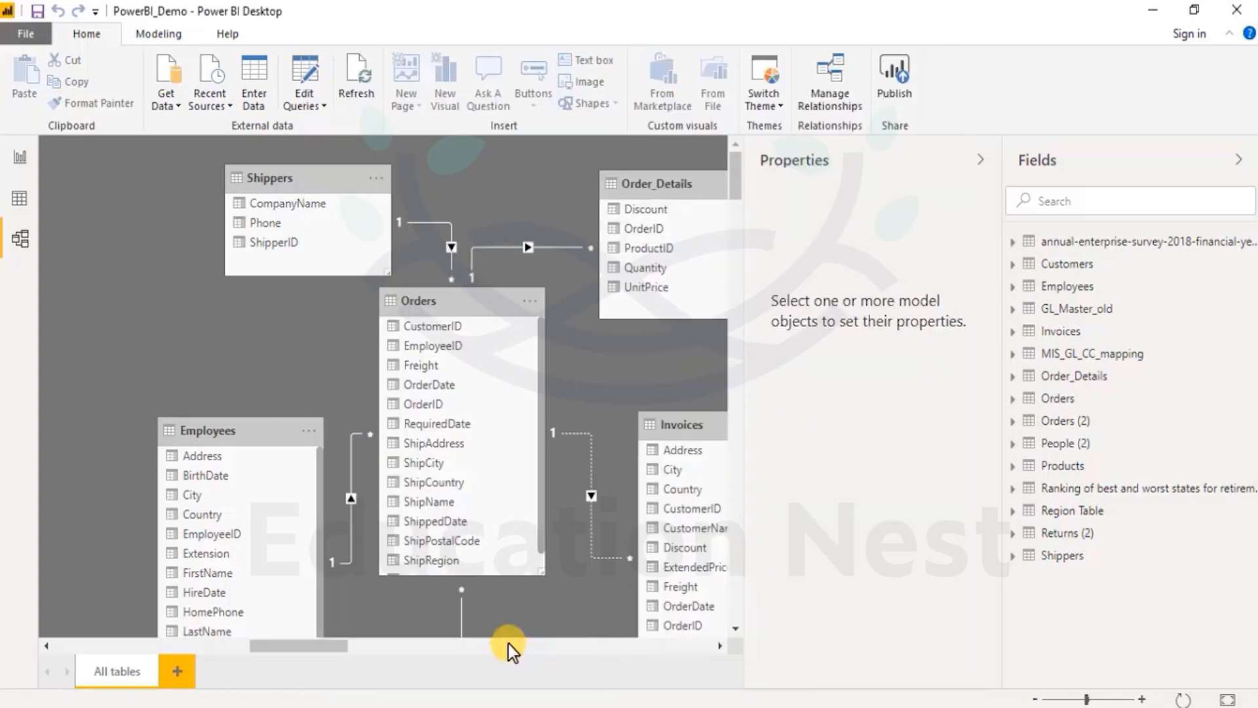
- Set the cardinality of the relationship between Orders and Employees back to Many to one (*:1)
{"action": "double_click", "coordinate": [348, 498]}
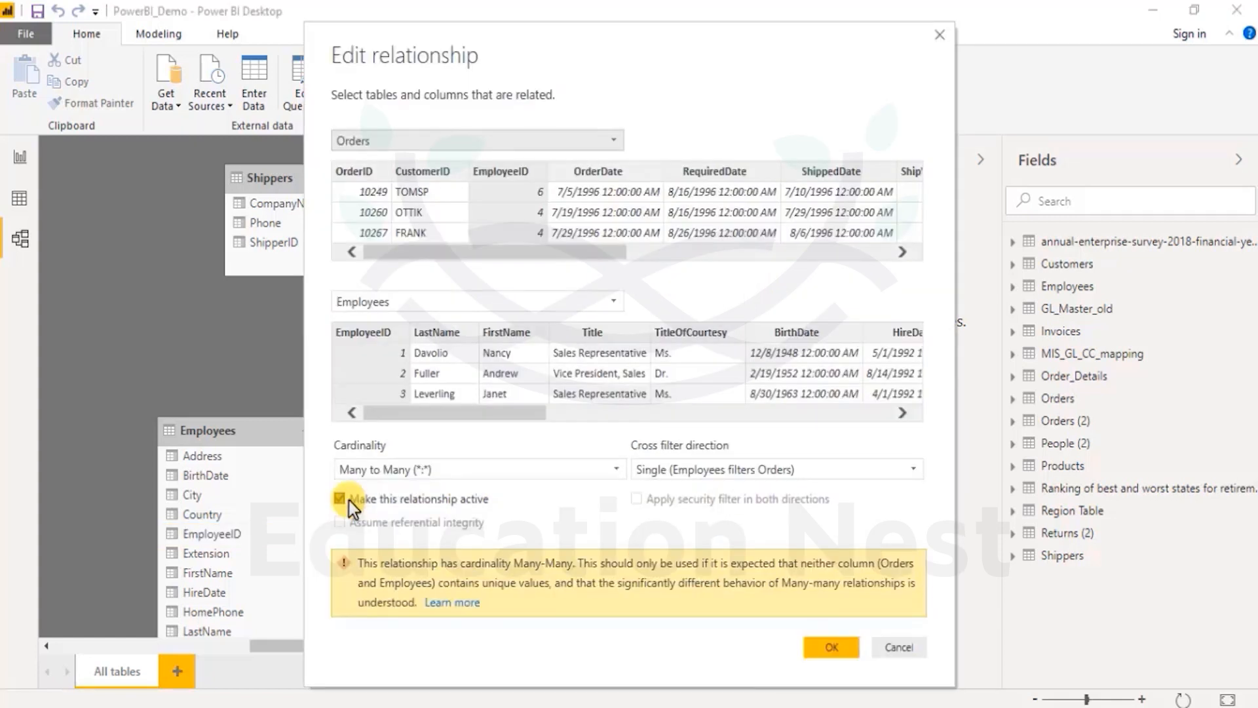
{"action": "left_click", "coordinate": [472, 470]}
{"action": "left_click", "coordinate": [446, 510]}
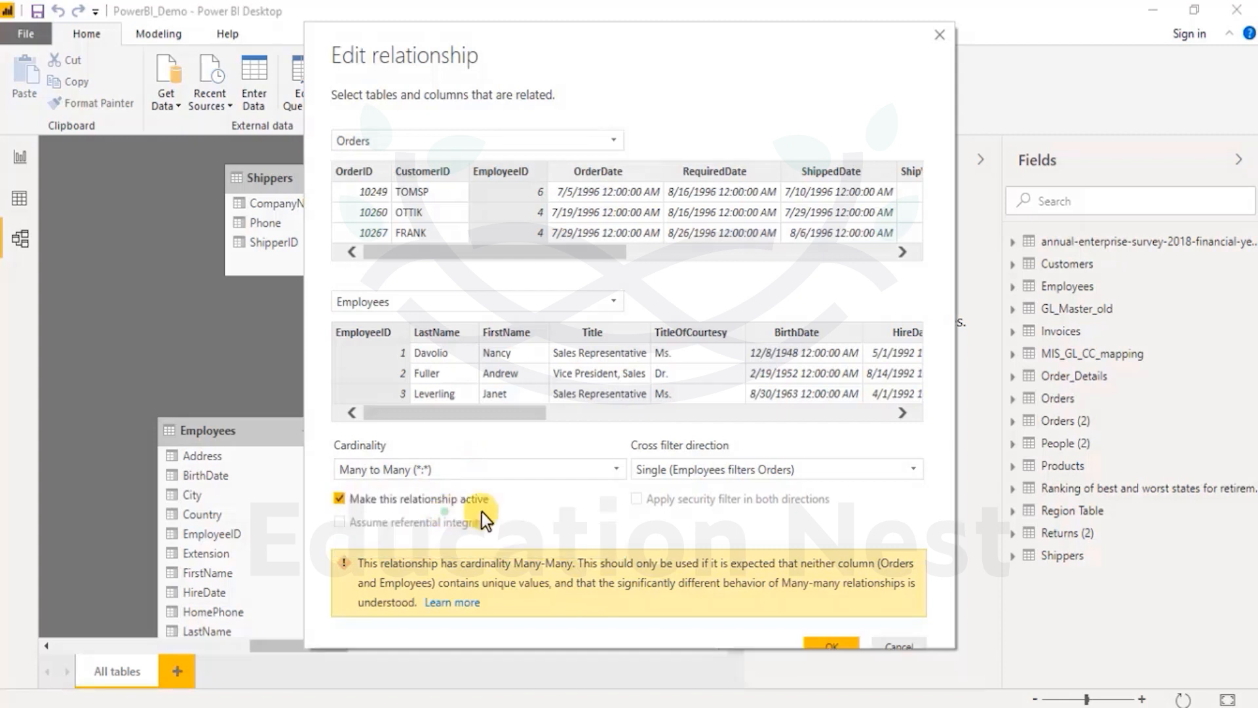
{"action": "left_click", "coordinate": [407, 471]}
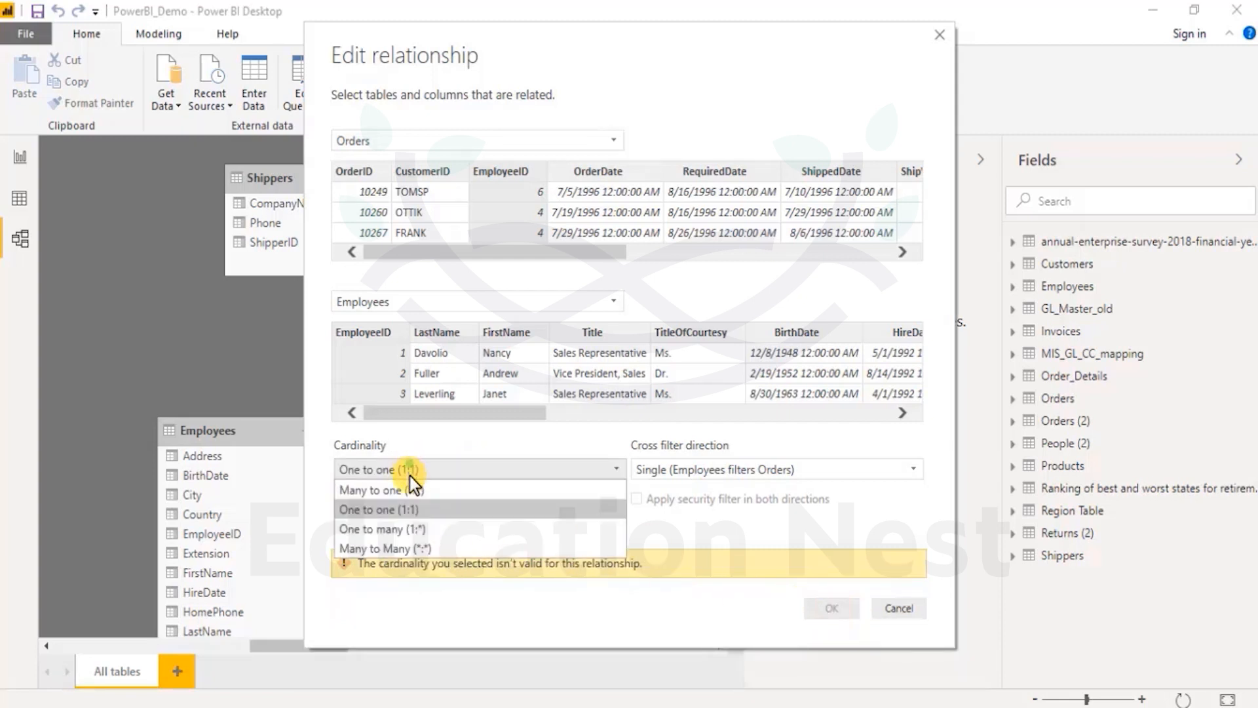
{"action": "left_click", "coordinate": [407, 490]}
{"action": "left_click", "coordinate": [818, 583]}
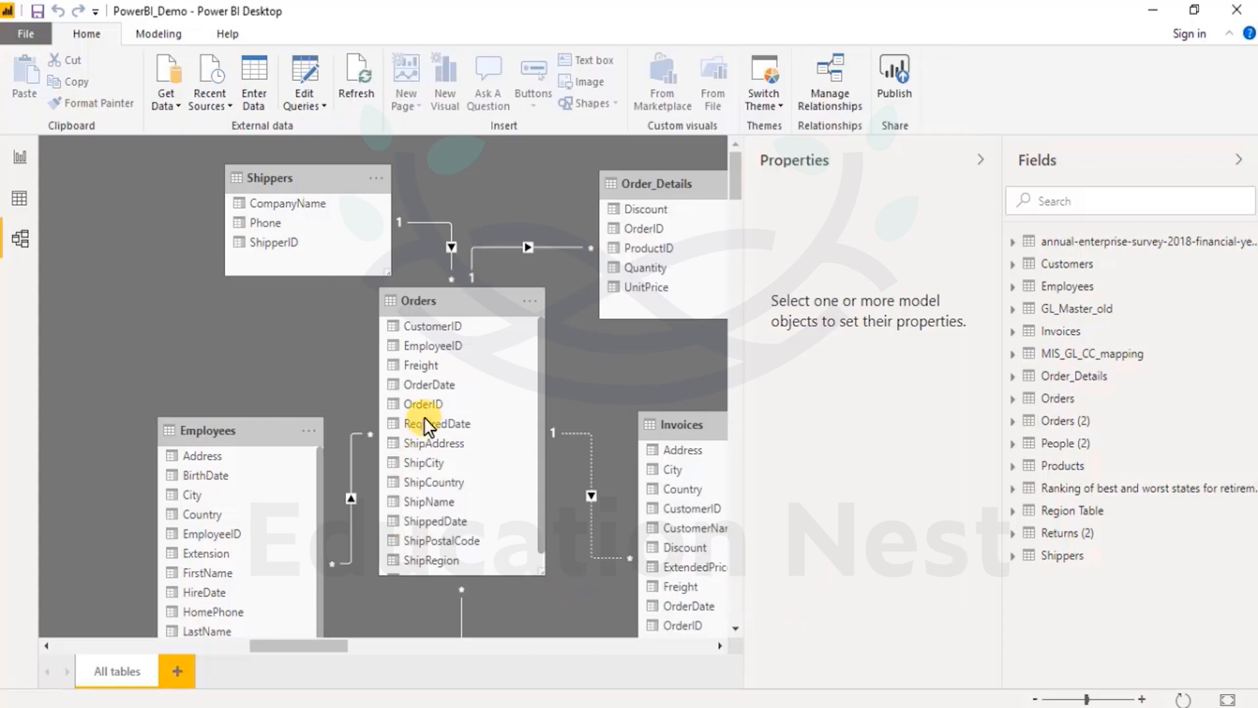
- Examine the GL_Master_old and MIS_GL_CC_mapping tables in the data view to compare Import and DirectQuery behaviour
{"action": "left_click_drag", "start_coordinate": [328, 648], "coordinate": [472, 647]}
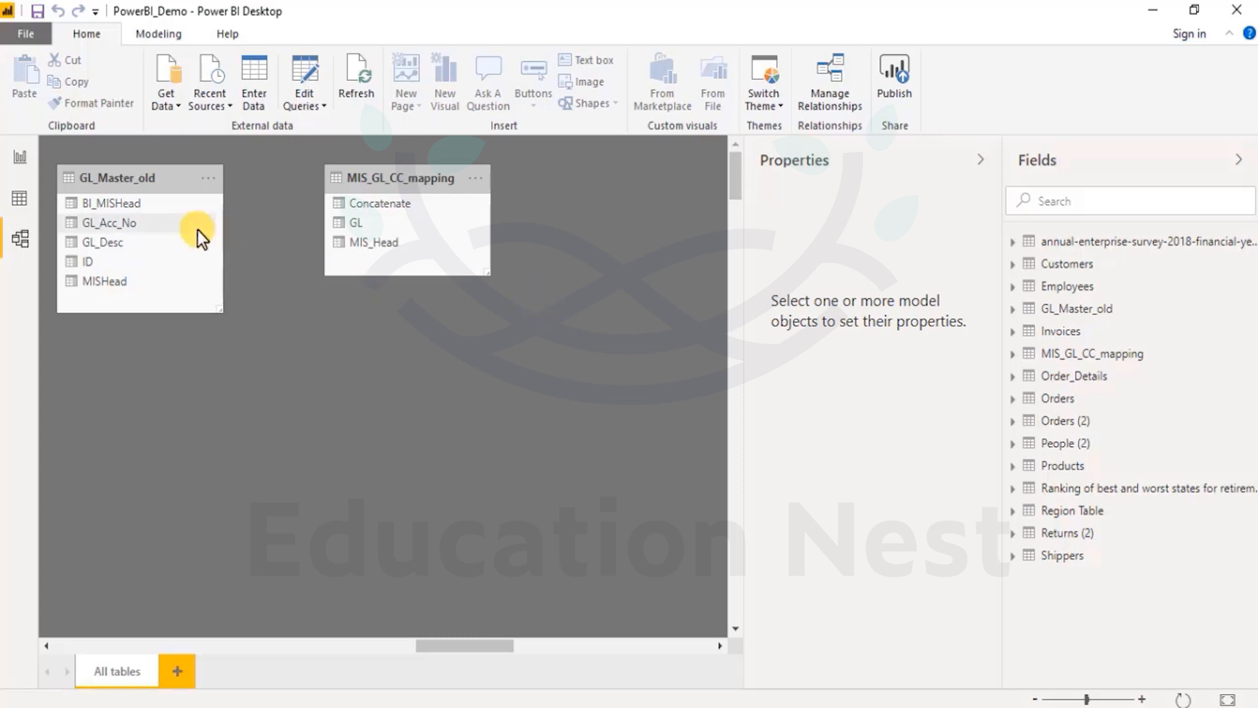
{"action": "left_click", "coordinate": [19, 200]}
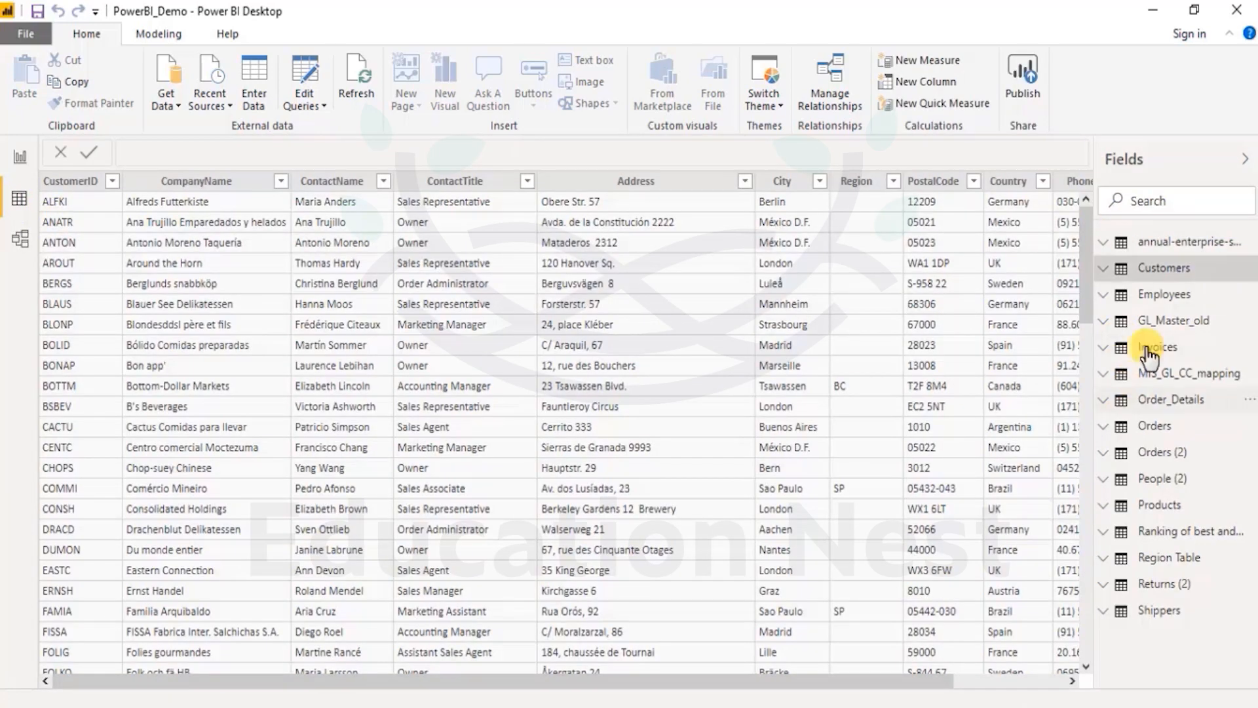
{"action": "left_click", "coordinate": [1154, 324]}
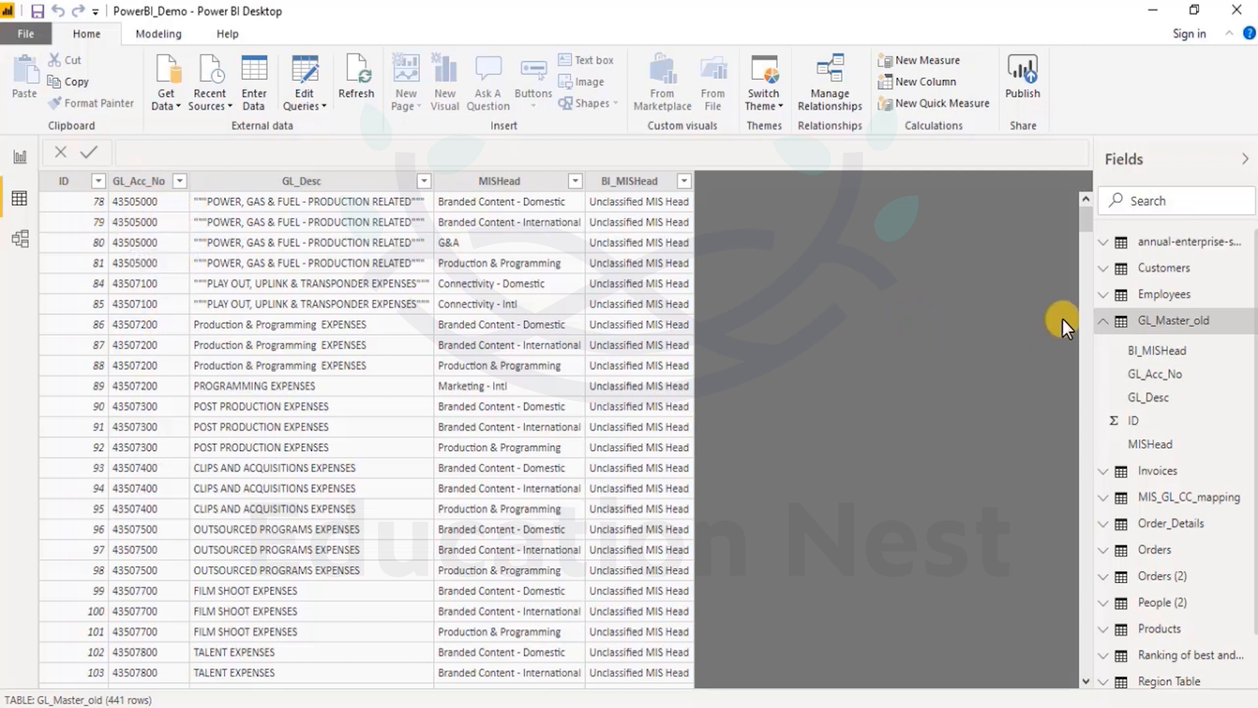
{"action": "left_click", "coordinate": [1103, 320]}
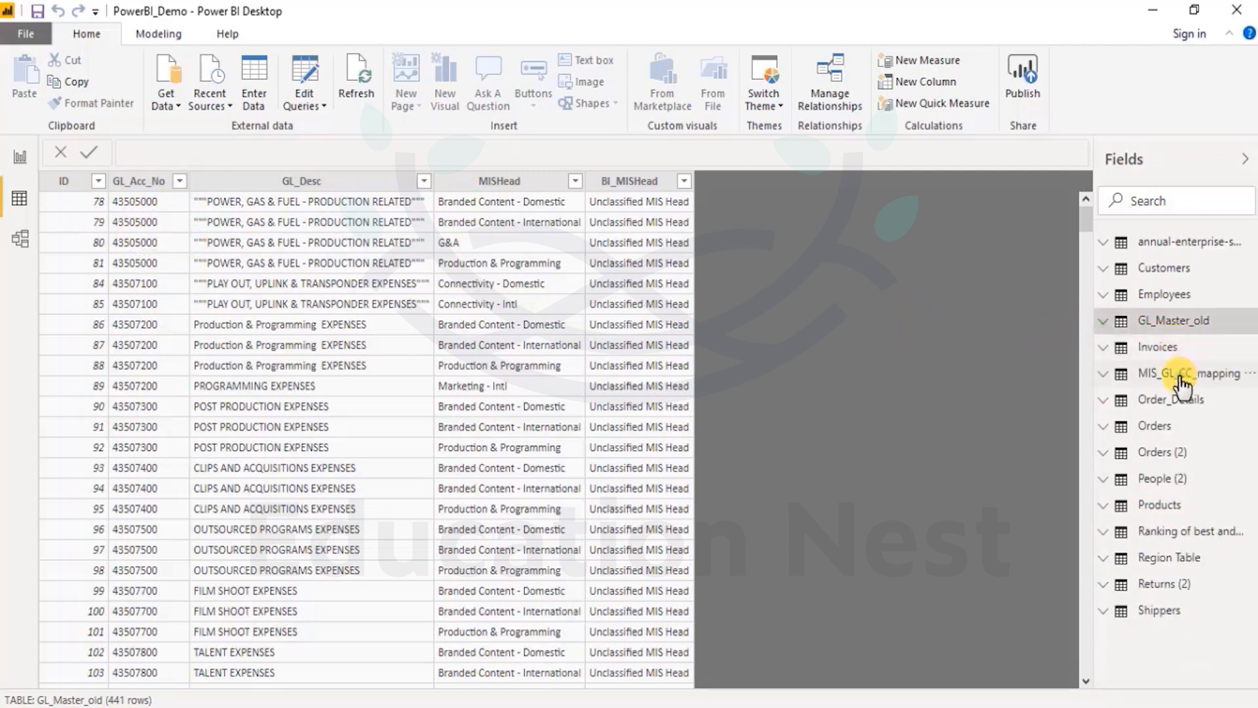
{"action": "left_click", "coordinate": [1180, 378]}
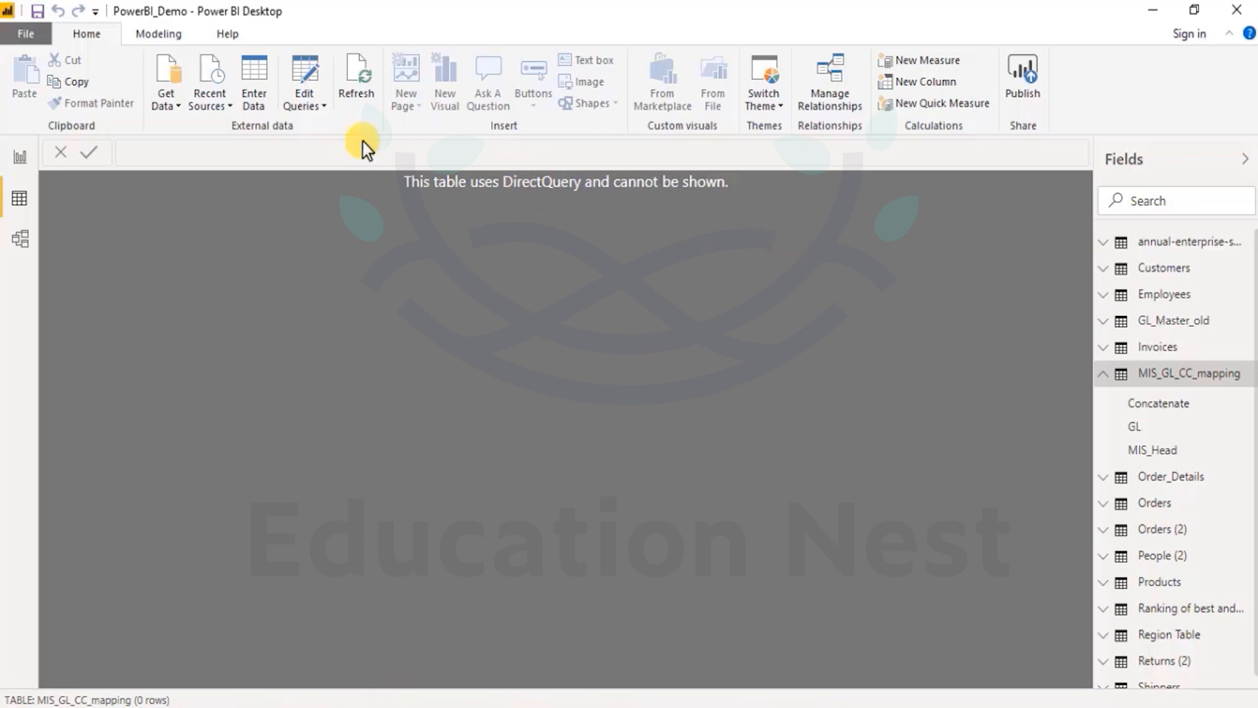
- Connect again to the SQL Server database on server 52.74.241.165 in DirectQuery mode, correcting the server address
{"action": "left_click", "coordinate": [171, 104]}
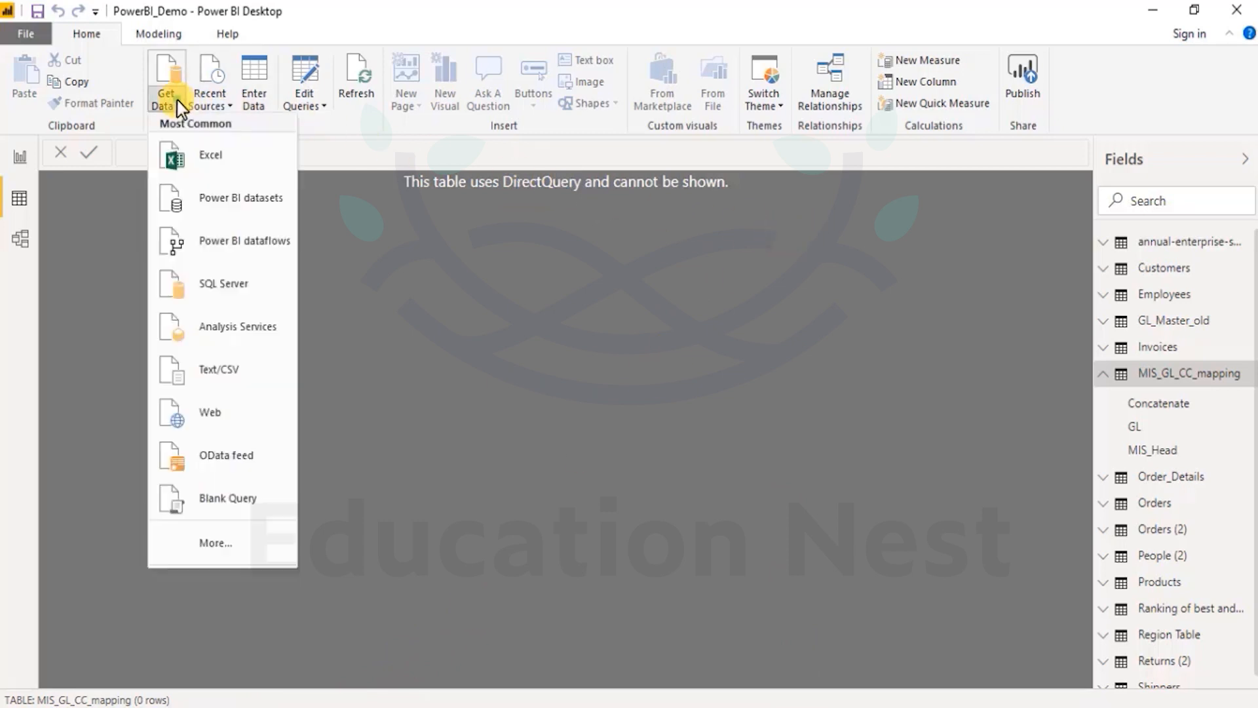
{"action": "left_click", "coordinate": [207, 297]}
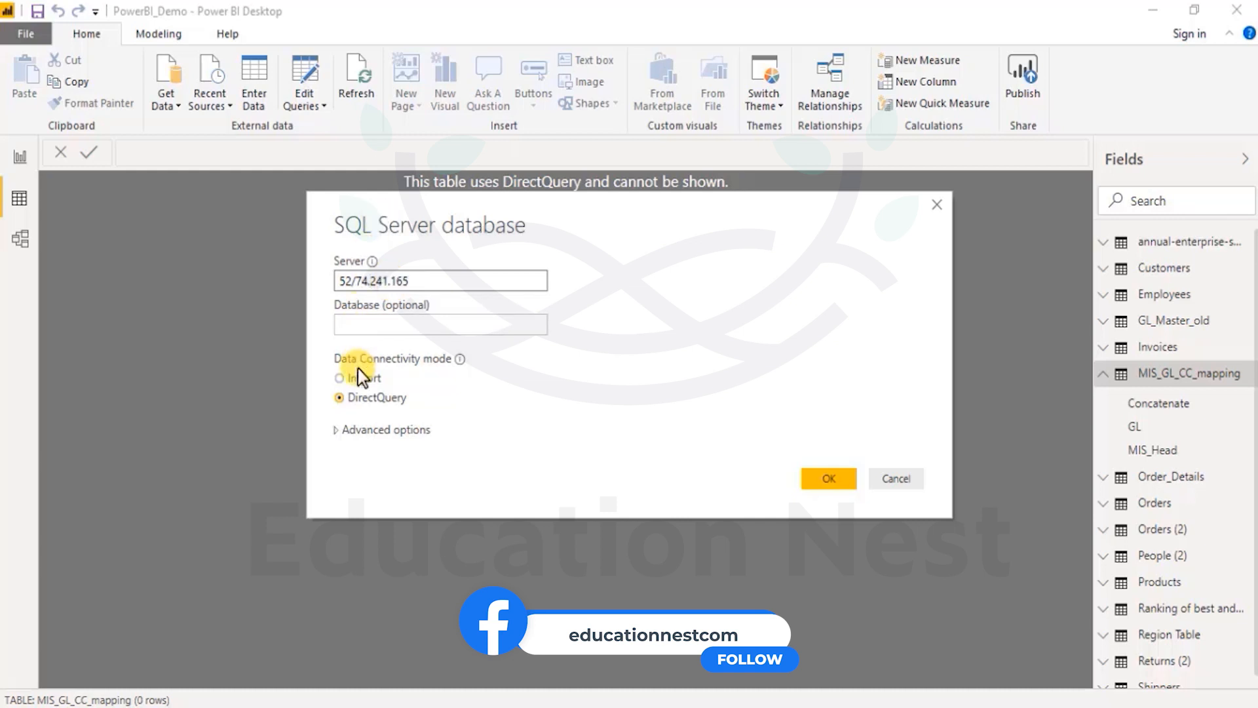
{"action": "left_click", "coordinate": [829, 478]}
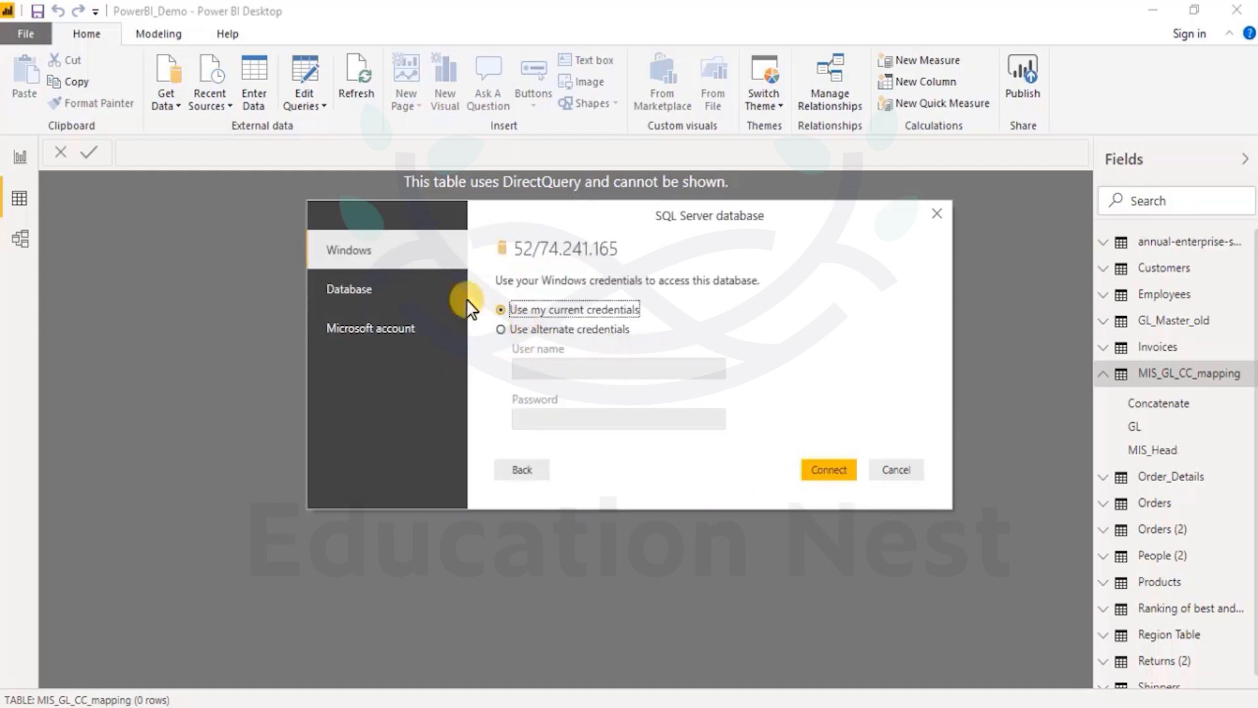
{"action": "left_click", "coordinate": [510, 476]}
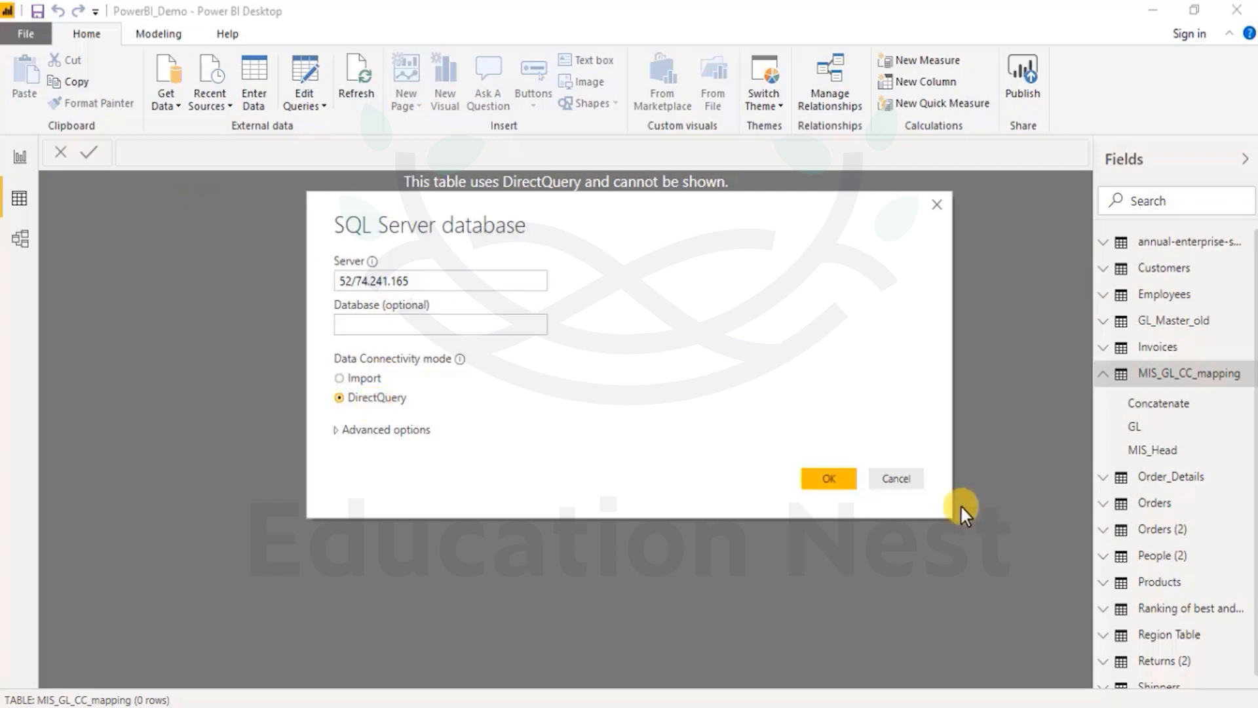
{"action": "left_click", "coordinate": [842, 474]}
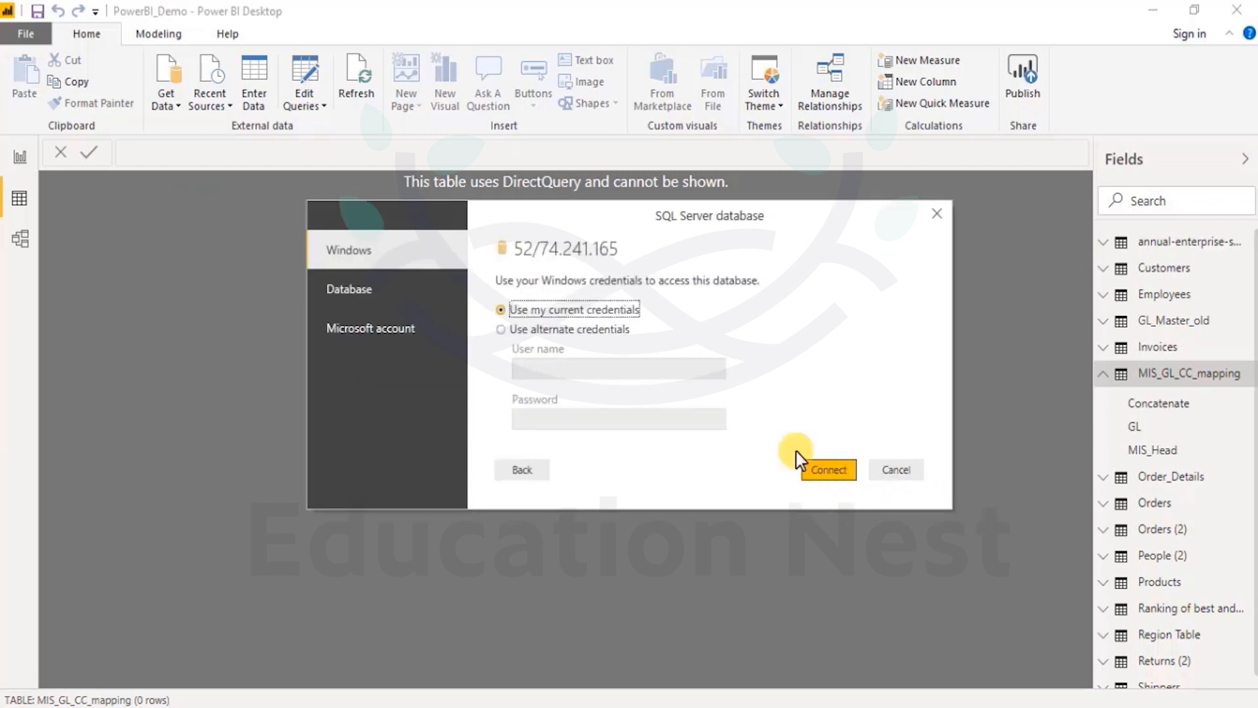
{"action": "left_click", "coordinate": [557, 330]}
{"action": "left_click", "coordinate": [575, 310]}
{"action": "left_click", "coordinate": [544, 466]}
{"action": "left_click", "coordinate": [352, 280]}
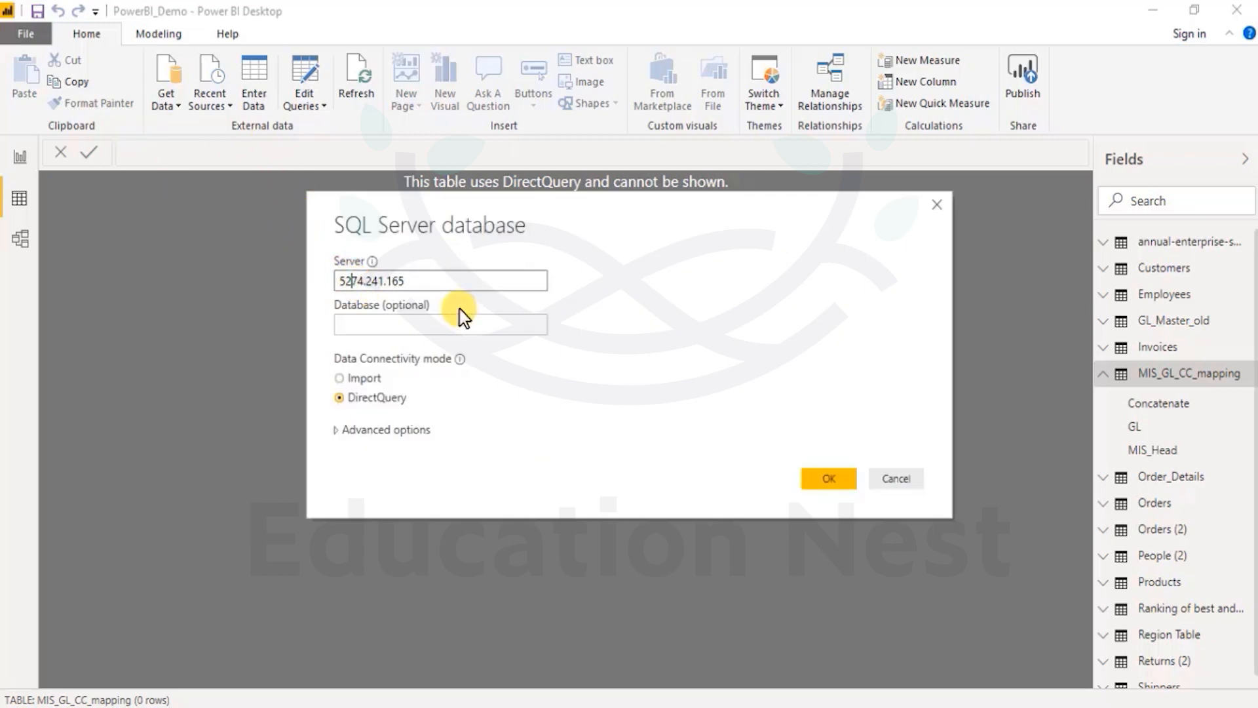
{"action": "left_click", "coordinate": [829, 484]}
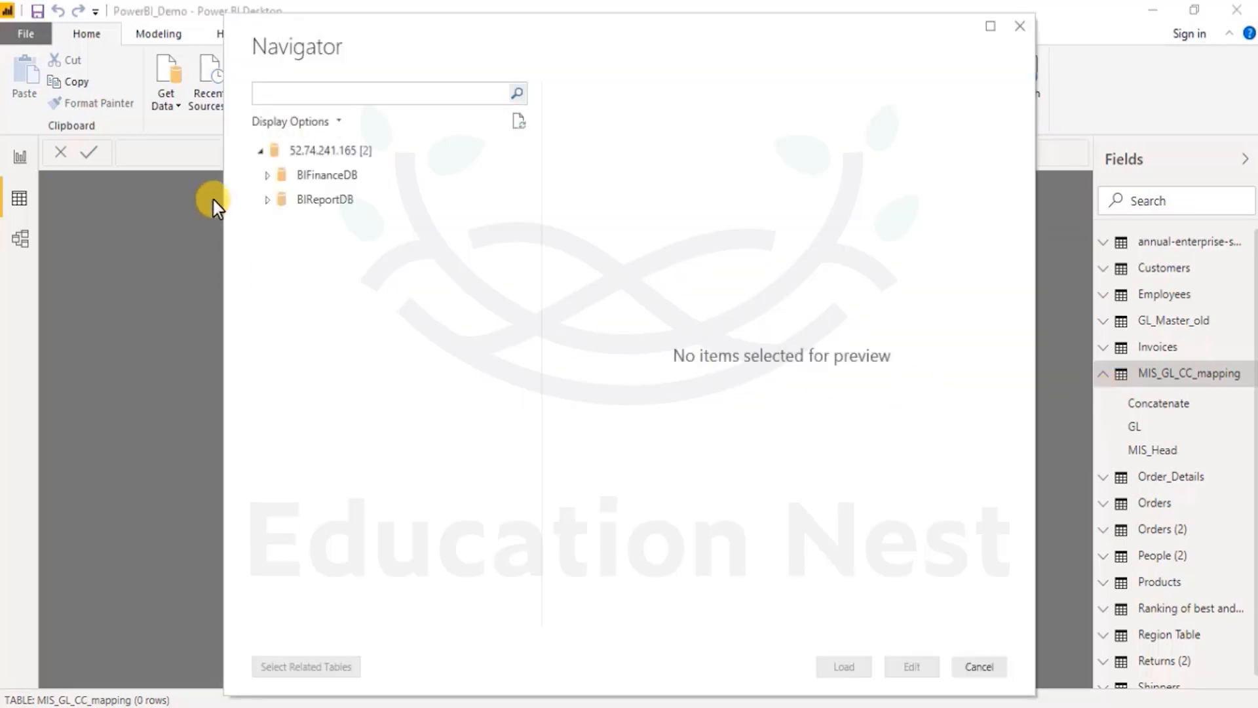
- Preview the MIS_GL_CC_mapping table from BIFinanceDB down to its last rows, close the preview without loading, and return to the model diagram
{"action": "left_click", "coordinate": [266, 174]}
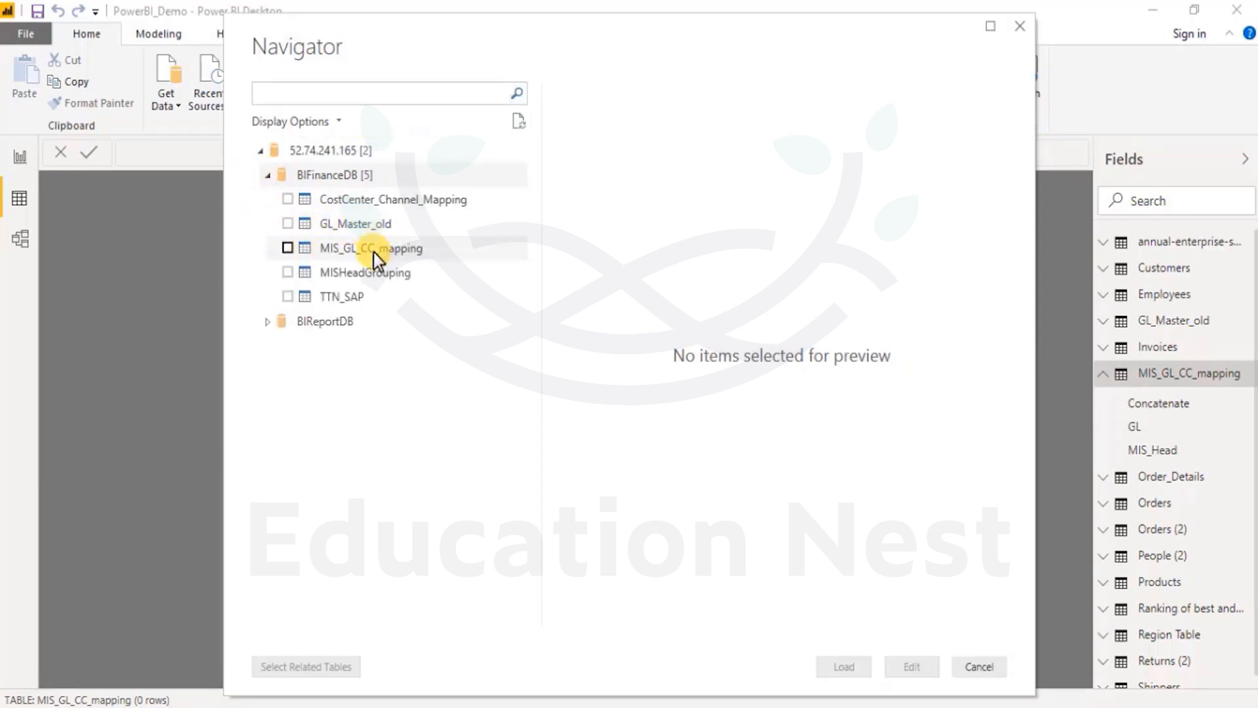
{"action": "left_click", "coordinate": [375, 256]}
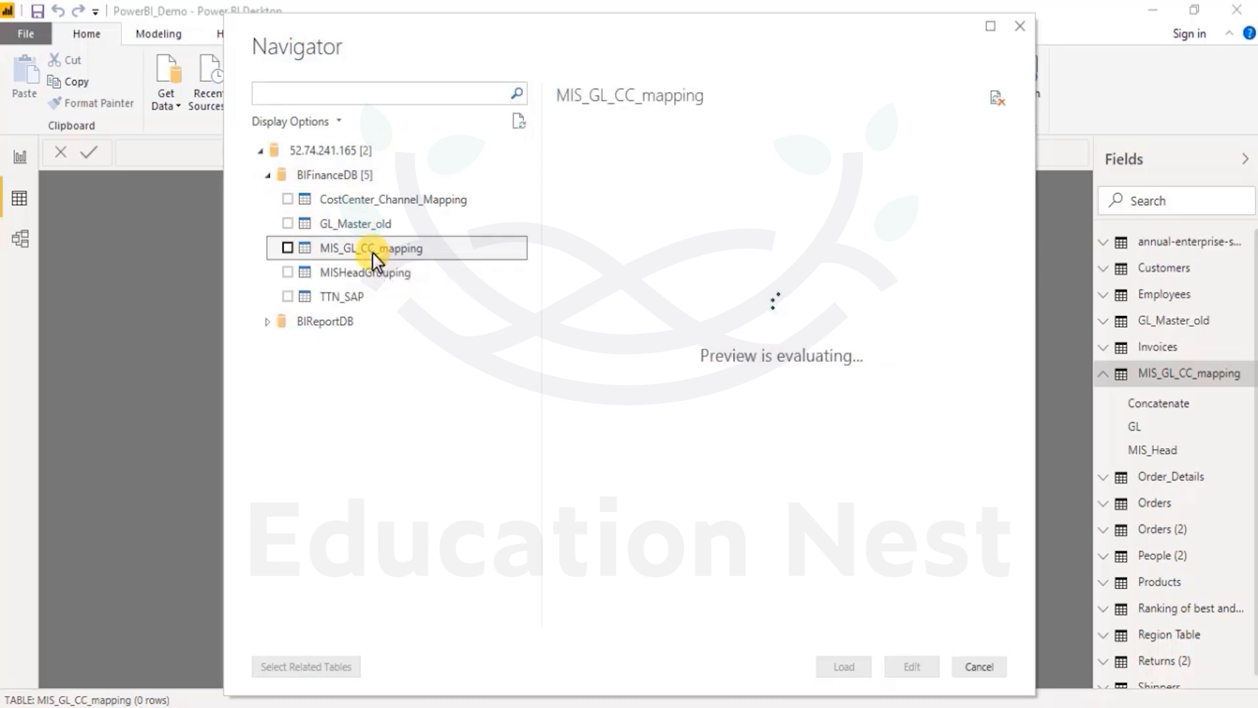
{"action": "scroll", "coordinate": [696, 435], "scroll_direction": "down", "scroll_amount": 15}
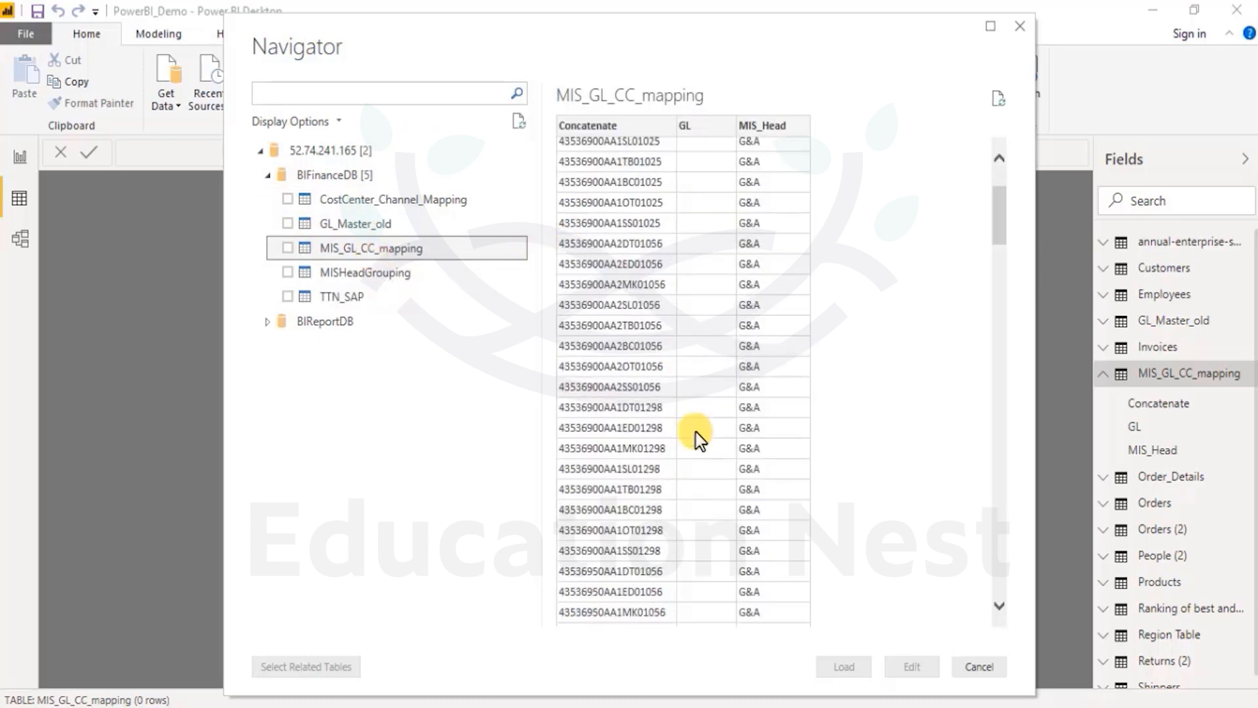
{"action": "left_click", "coordinate": [616, 606]}
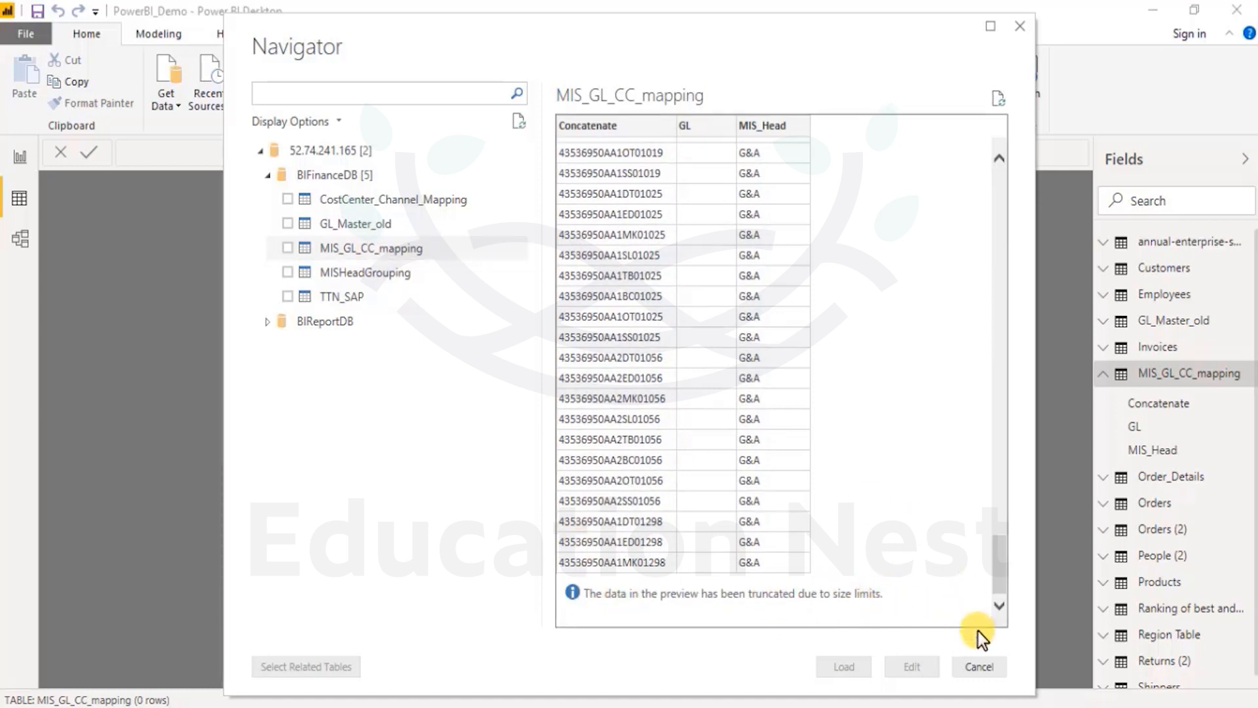
{"action": "left_click", "coordinate": [979, 666]}
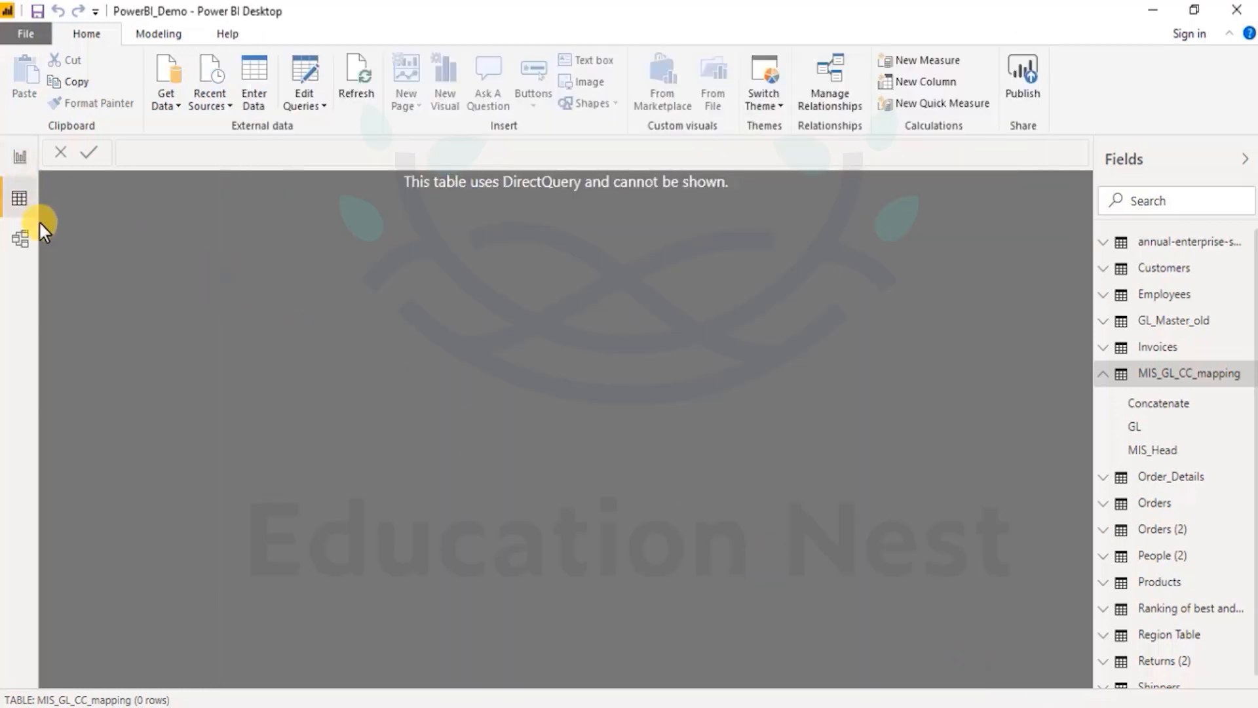
{"action": "left_click", "coordinate": [17, 242]}
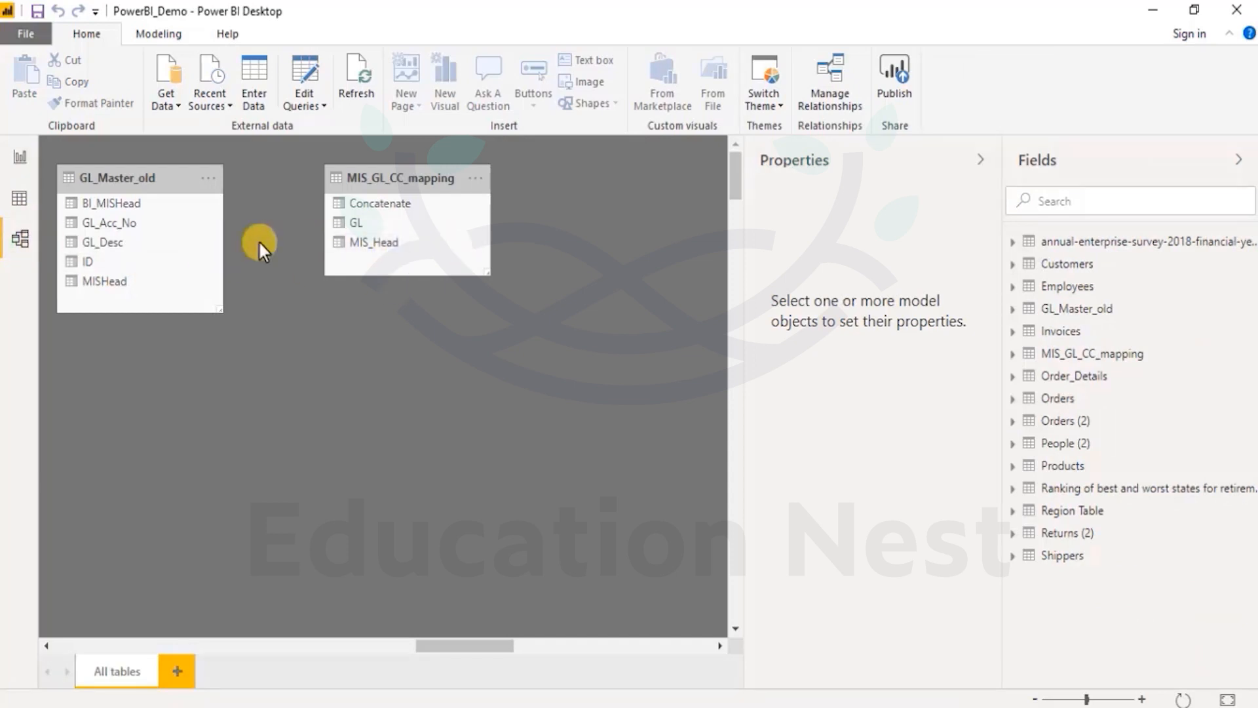